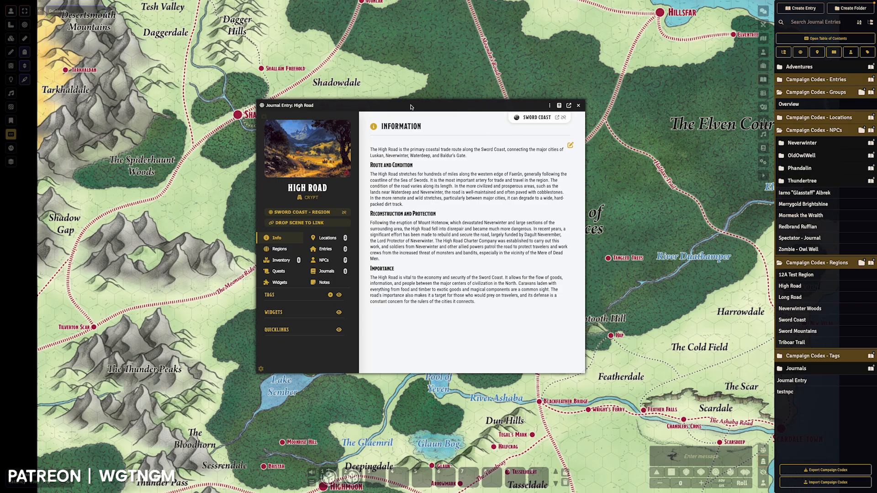
left_click_drag(419, 108, 419, 88)
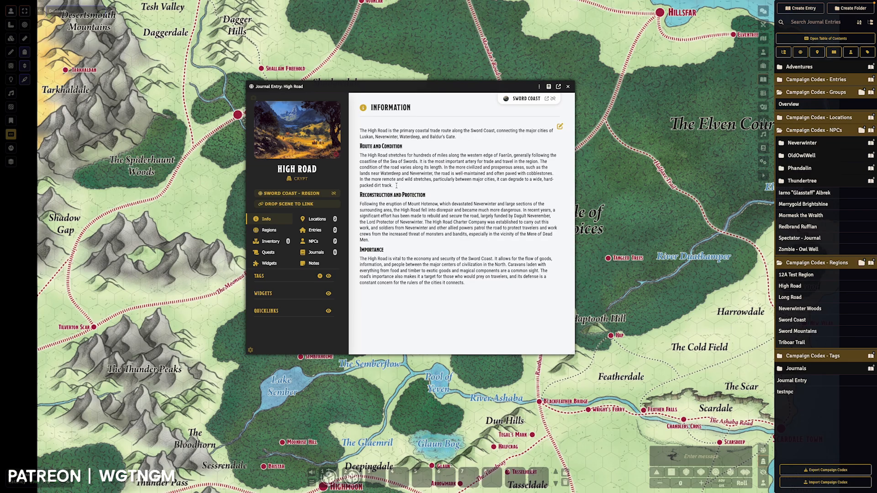
left_click(335, 156)
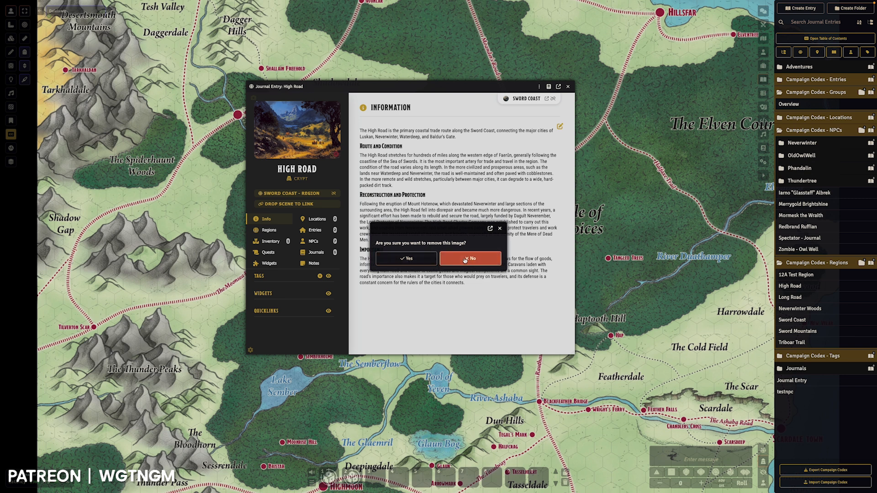
left_click(500, 229)
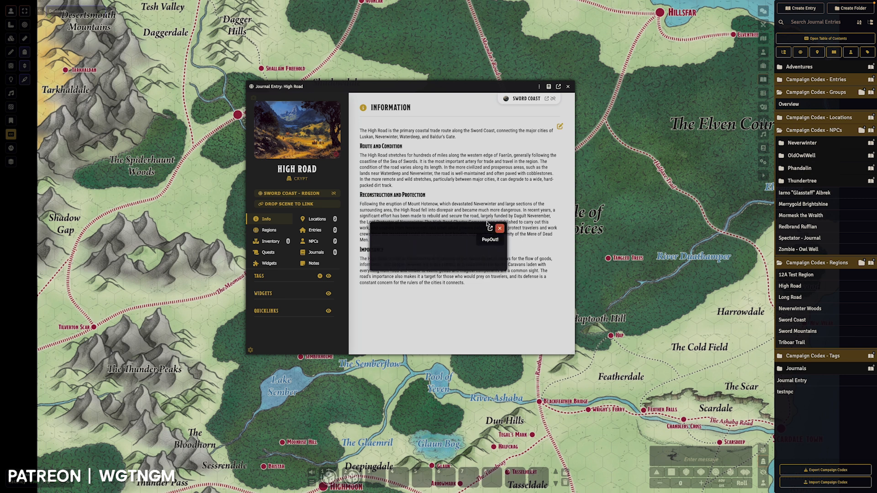
Clear the custom type label under the High Road title and re-enter it as CRYPT
left_click(305, 179)
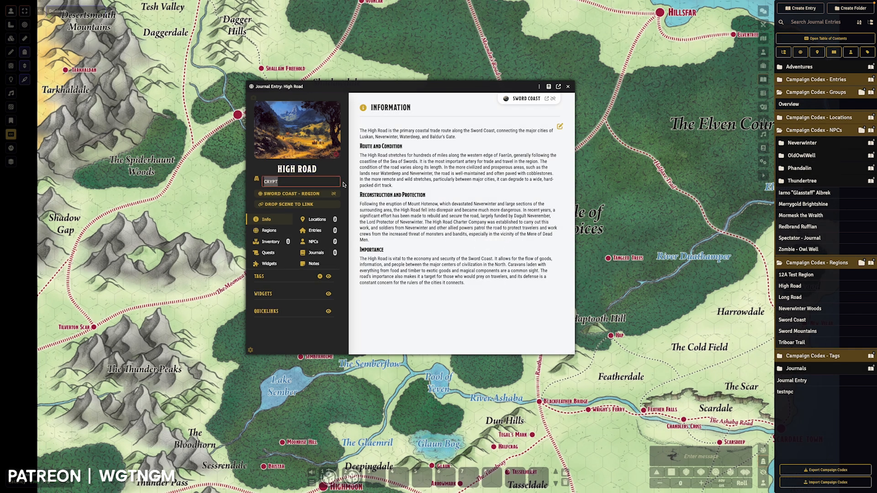
key("BackSpace")
left_click(429, 194)
left_click(305, 181)
type("CRYPT")
key("Return")
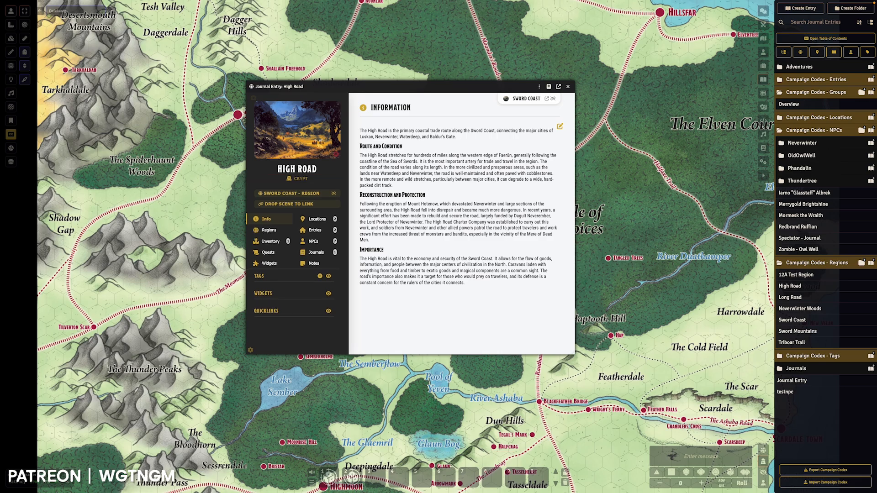
Remove the High Road sheet's icon override and reapply the crypt icon
left_click(288, 180)
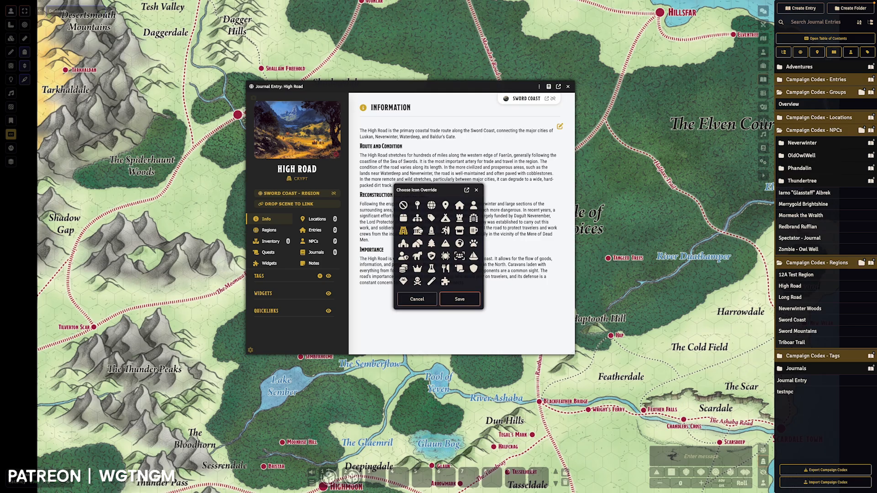
left_click(403, 205)
left_click(459, 299)
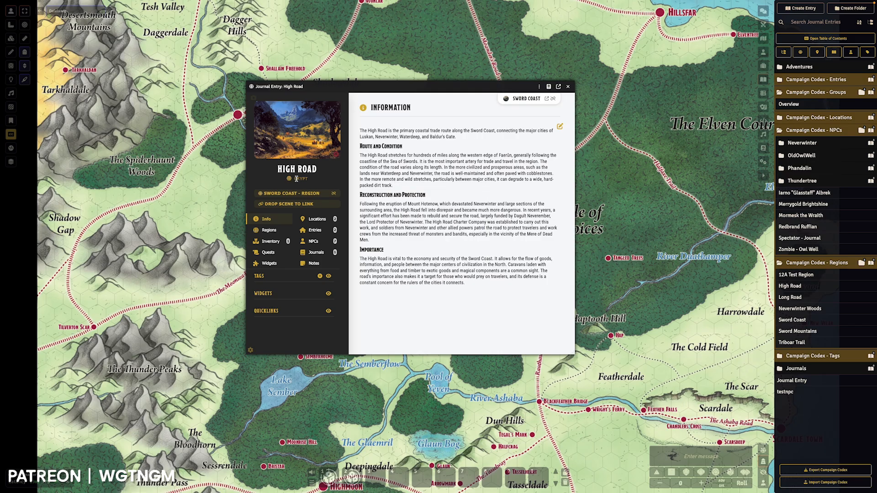
left_click(289, 179)
left_click(403, 231)
left_click(464, 300)
Switch the High Road inventory to Loot Mode and back to the priced inventory
left_click(276, 245)
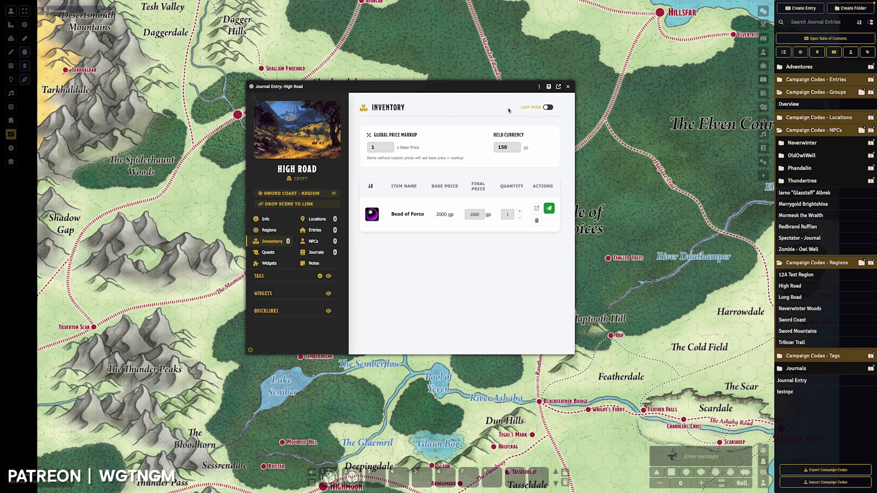
left_click(548, 107)
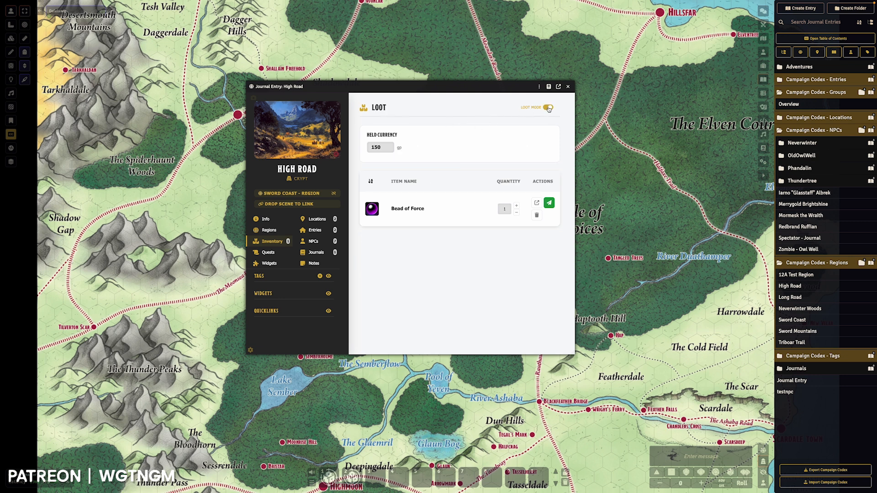
left_click(548, 108)
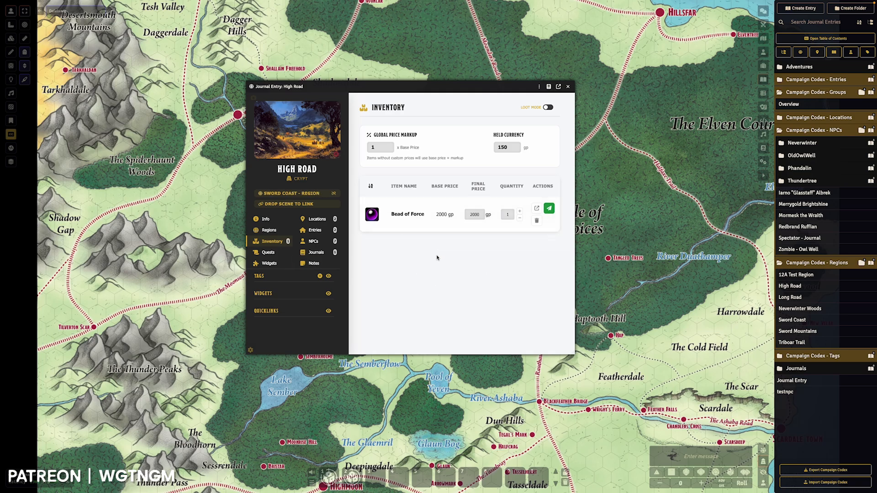
Override the Locations tab name with Rooms and hide the Entries tab on the High Road sheet
left_click(251, 350)
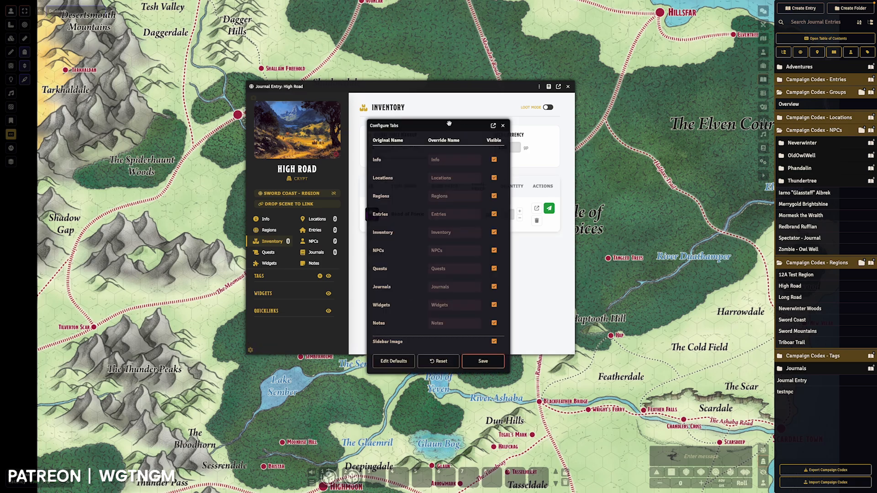
left_click_drag(449, 122, 448, 125)
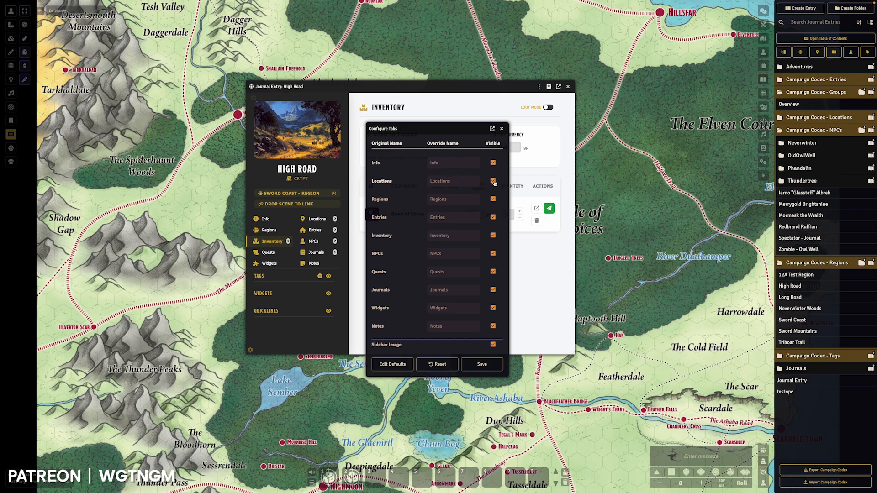
left_click(459, 180)
type("Room")
left_click(493, 218)
left_click(481, 364)
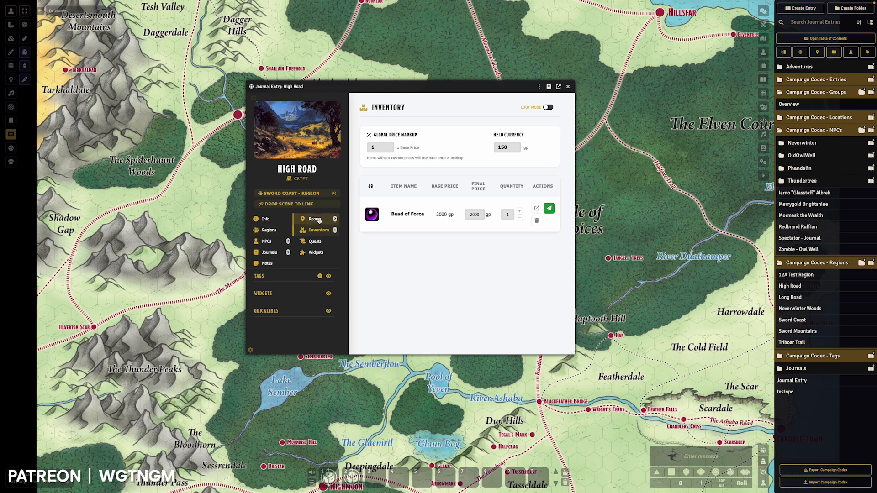
Reset the High Road sheet's tab configuration
left_click(251, 350)
left_click(439, 360)
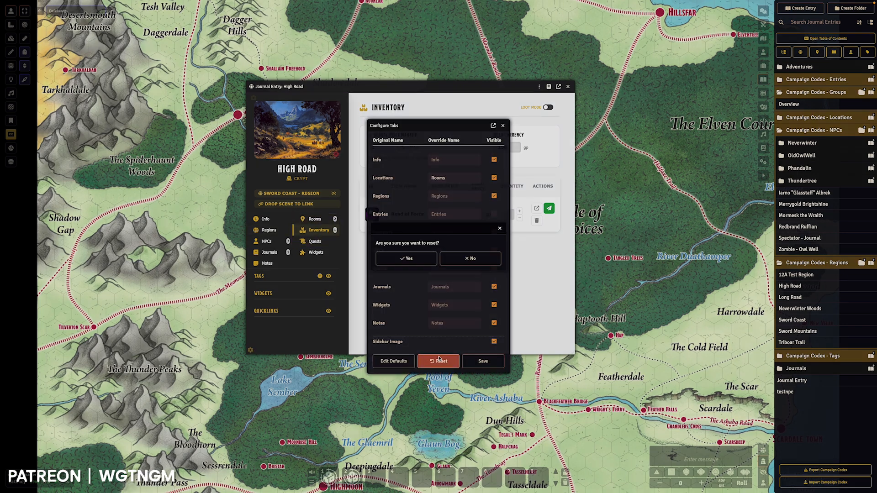
left_click(406, 259)
Hide the Journals tab by default for Region sheets and save the default tab visibility
left_click(251, 351)
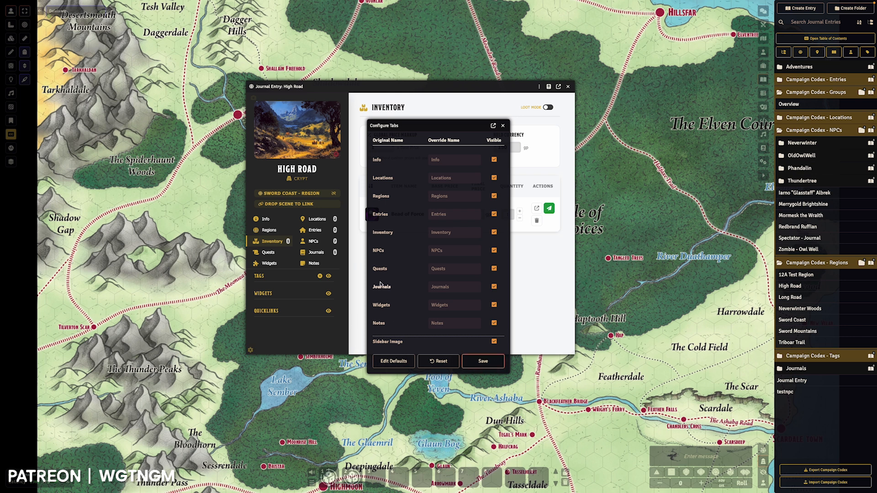
left_click(388, 362)
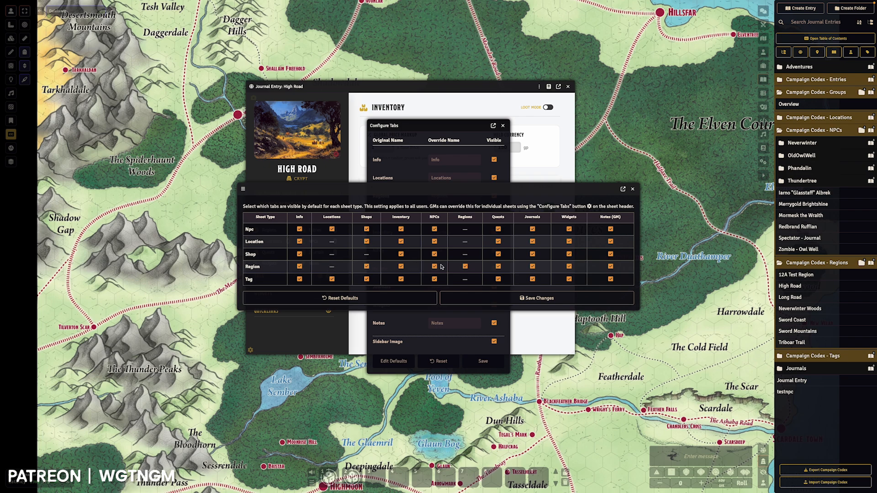
left_click(532, 266)
left_click(538, 299)
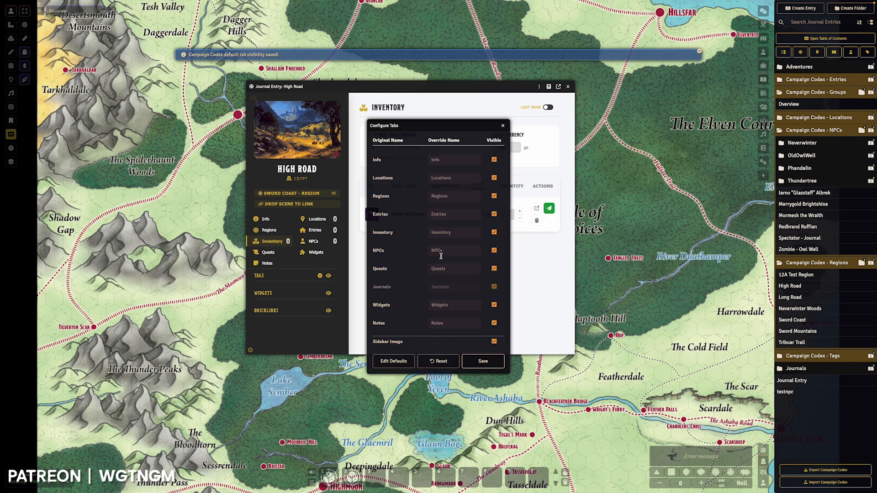
left_click(502, 126)
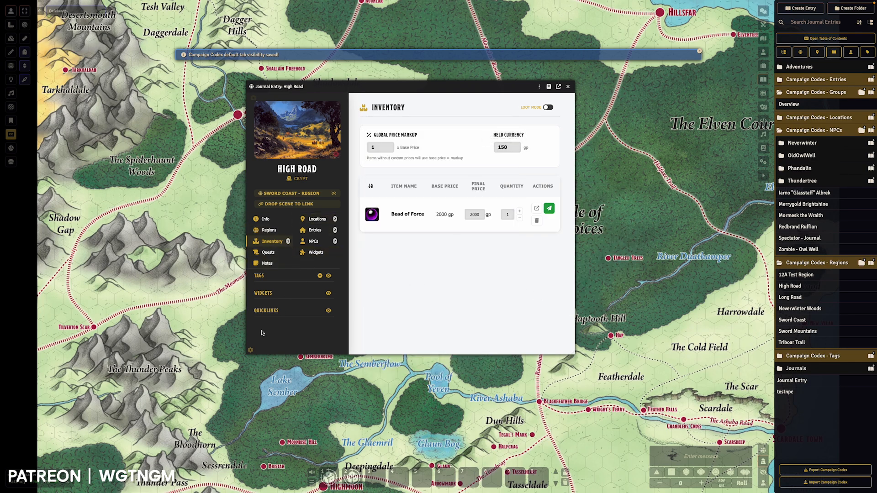
Make the Journals tab visible by default again for Region sheets and save the defaults
left_click(250, 350)
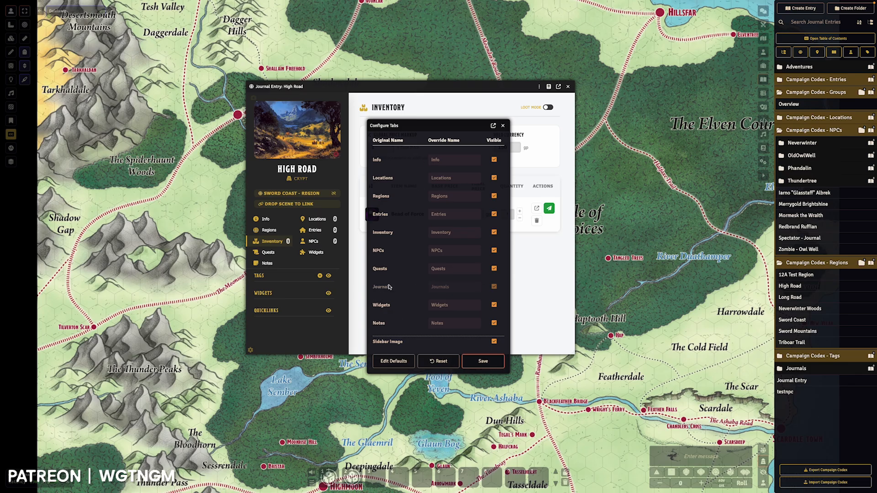
left_click(495, 287)
left_click(394, 362)
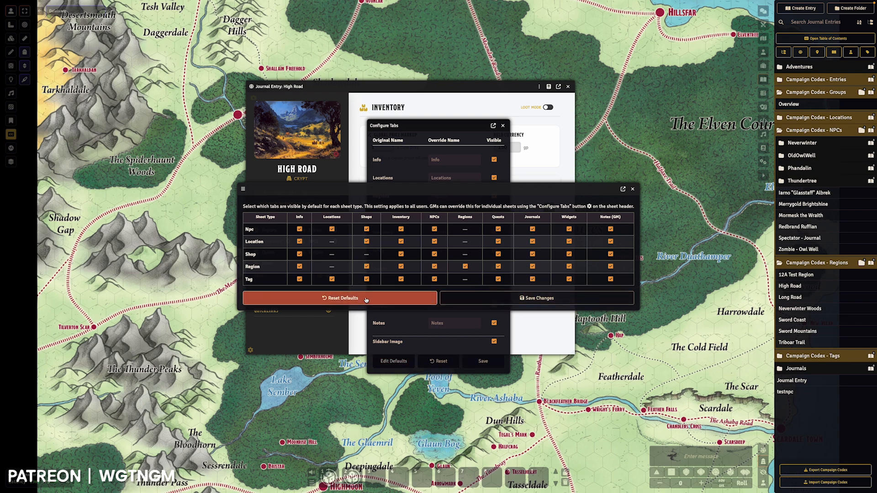
left_click(449, 301)
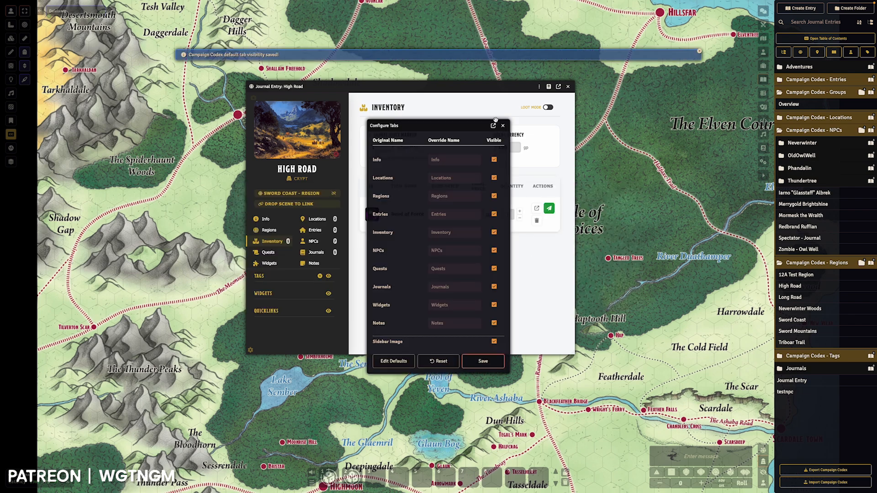
left_click(502, 123)
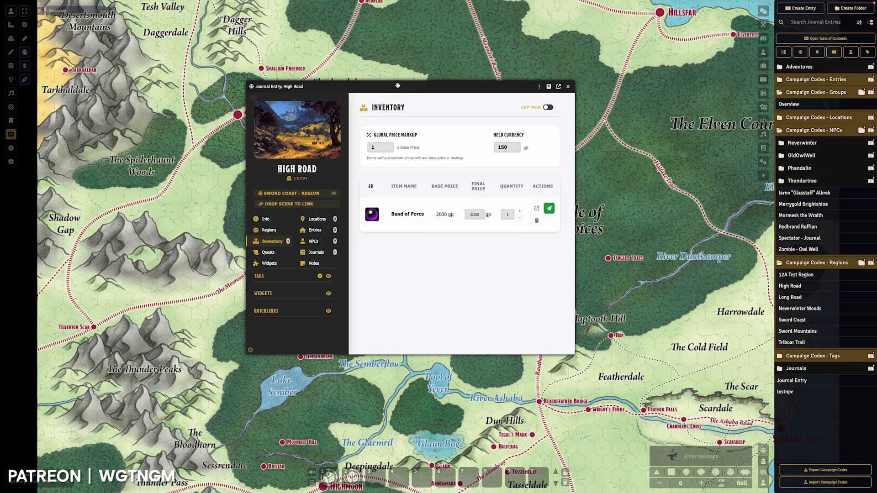
Open the 12A Test Region entry and examine the worldMap widget code in its information text
left_click_drag(396, 86, 374, 84)
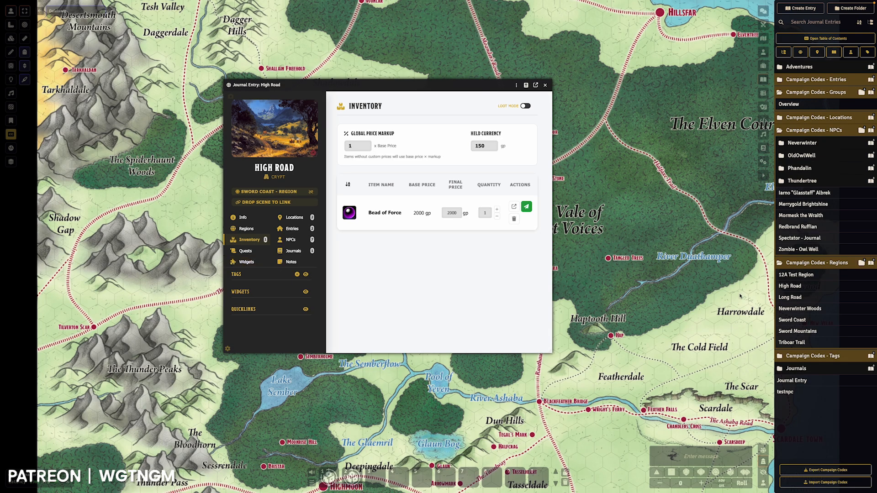
left_click(795, 275)
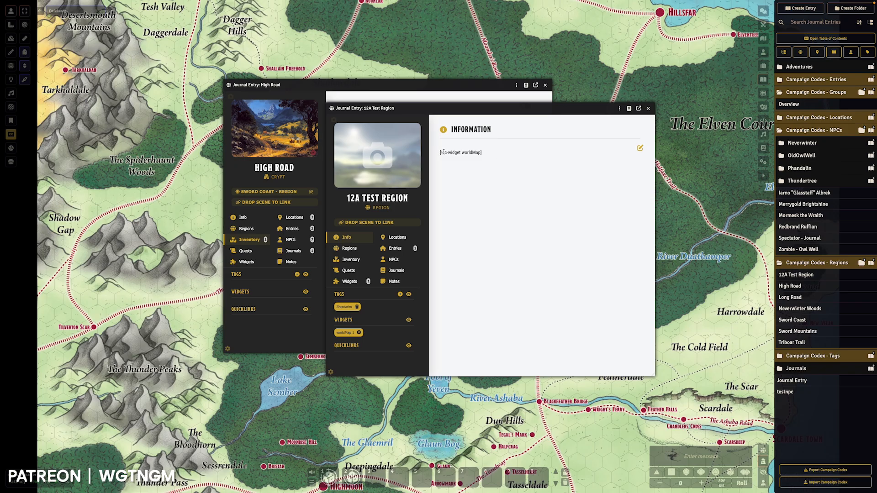
left_click_drag(441, 153, 483, 154)
left_click_drag(445, 153, 516, 151)
left_click(492, 167)
Open the Migrate macro for editing to review its widget migration script, and close it without changes
right_click(328, 476)
left_click(360, 446)
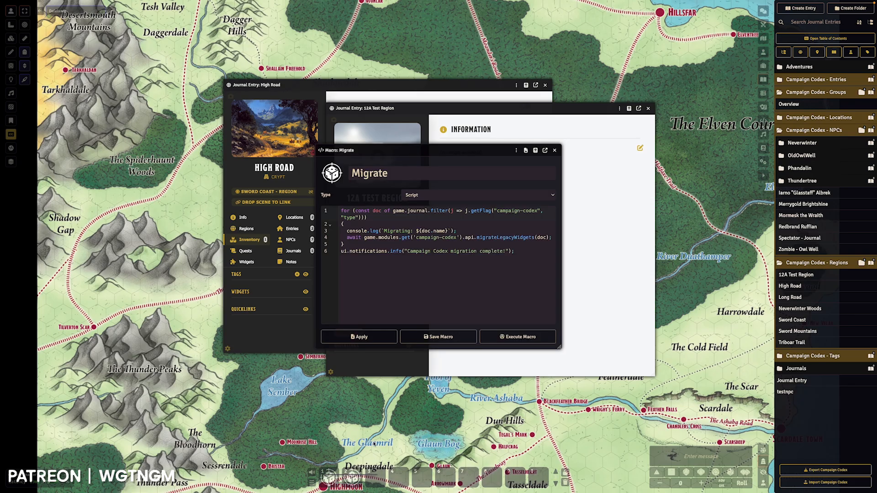
left_click(491, 279)
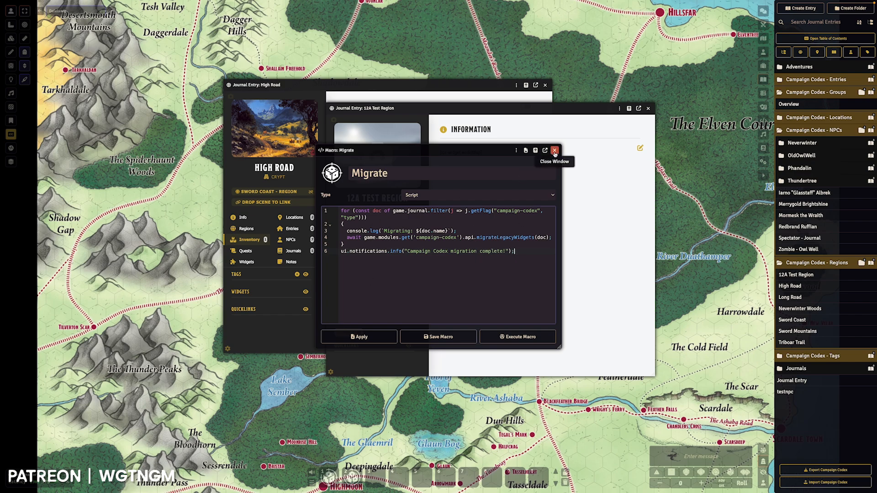
left_click(555, 151)
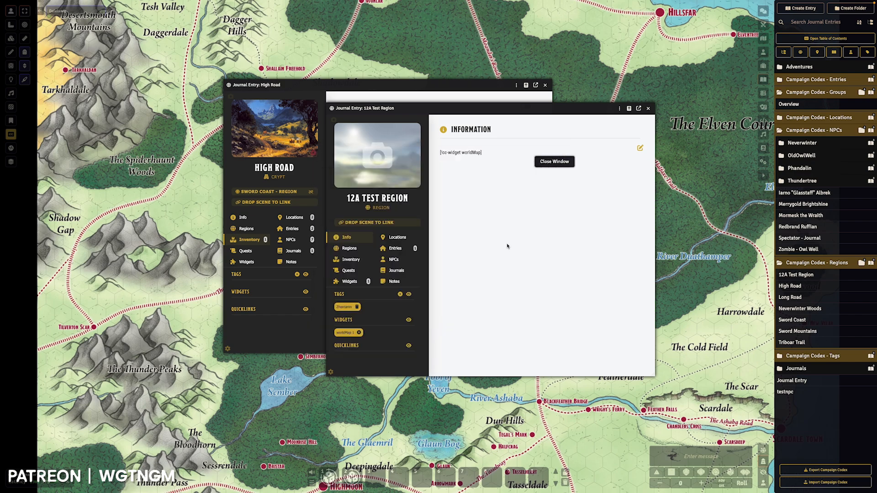
View the 12A Test Region's widgets and add a second worldMap widget from the available widgets
left_click(349, 282)
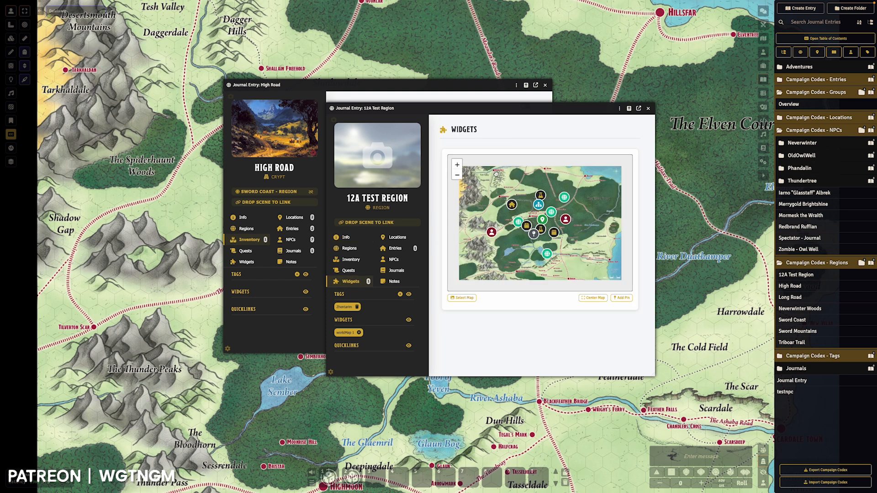
scroll(546, 220, "up", 2)
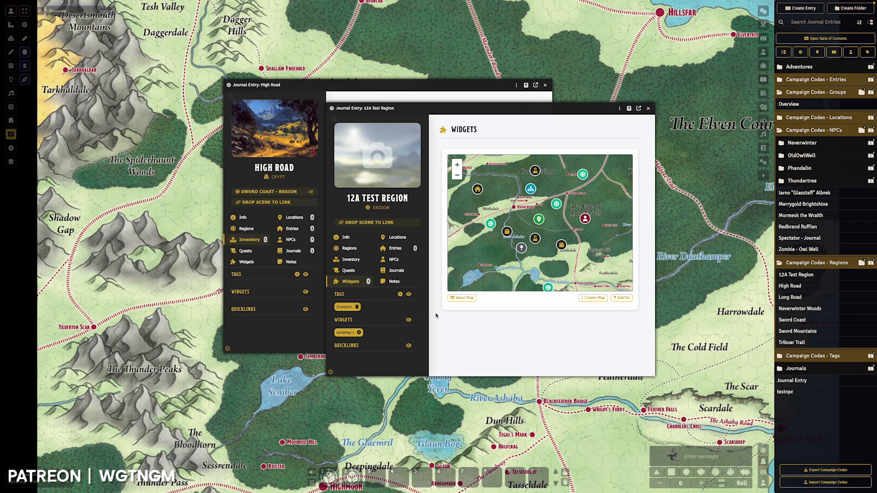
left_click(408, 321)
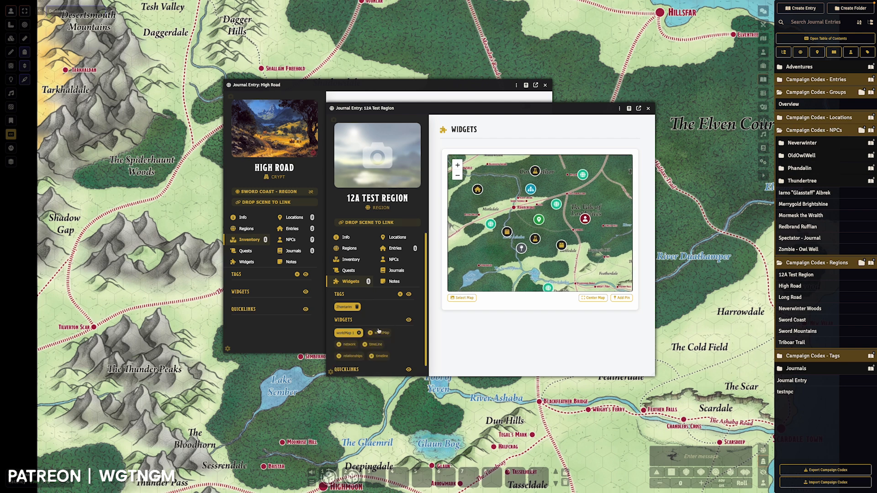
scroll(347, 320, "down", 1)
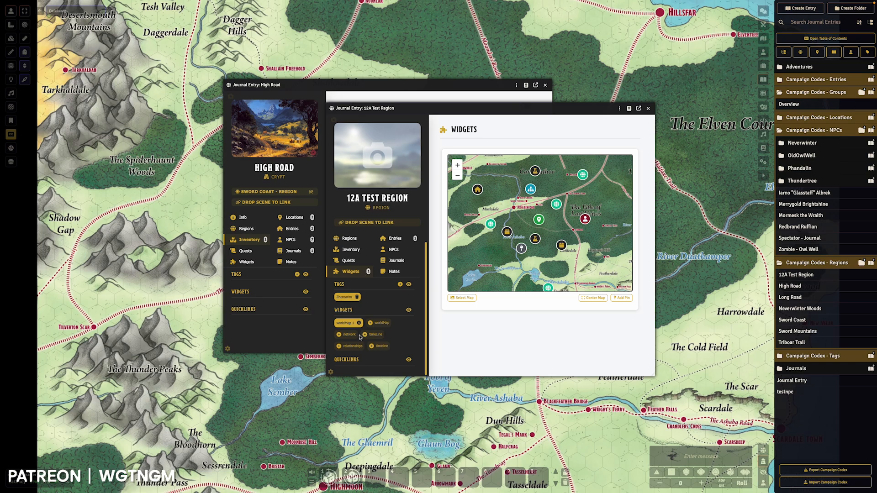
left_click(382, 323)
scroll(439, 299, "down", 1)
scroll(440, 300, "down", 3)
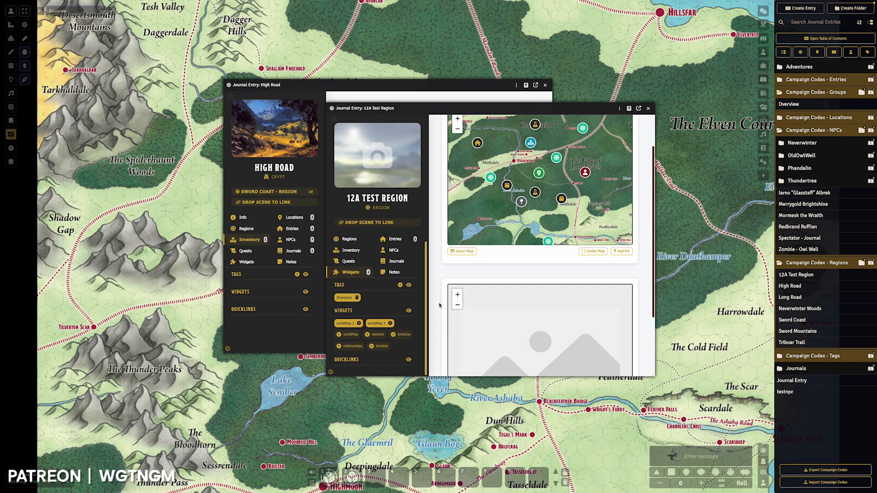
scroll(443, 299, "up", 4)
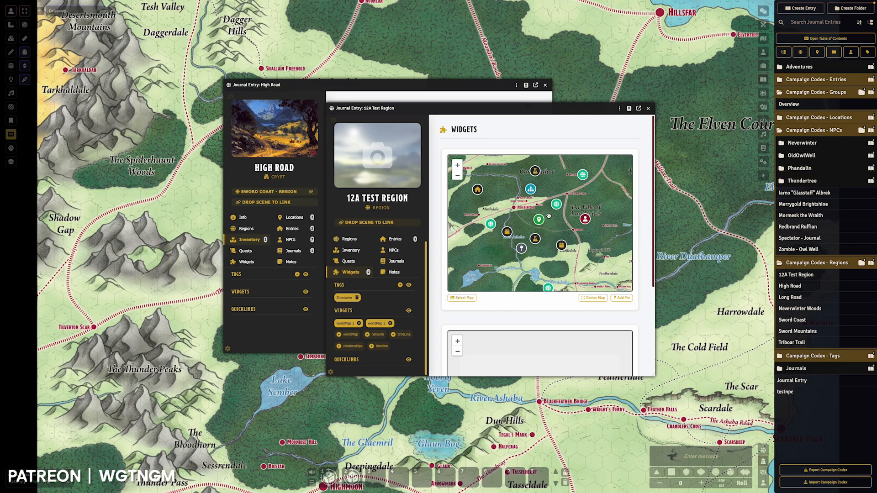
Pin the first loose journal entry in Campaign Codex - NPCs onto the first world map, just below the house pin
left_click_drag(508, 195, 535, 207)
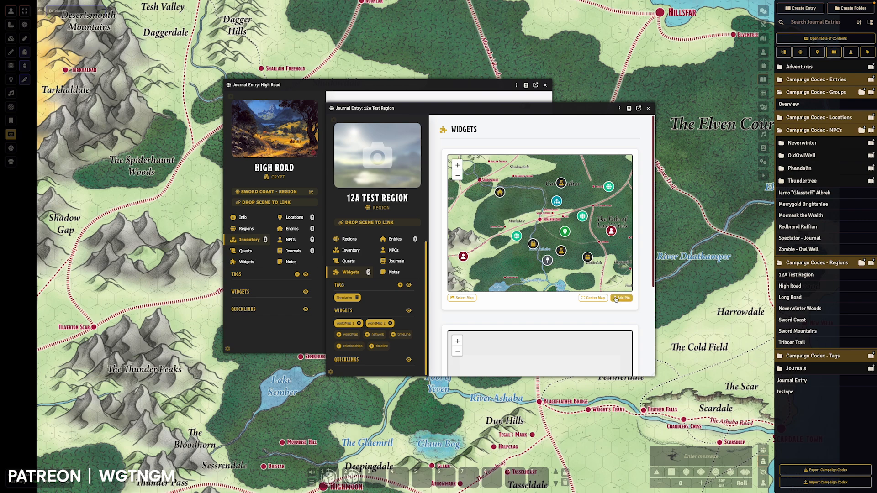
left_click_drag(804, 192, 521, 202)
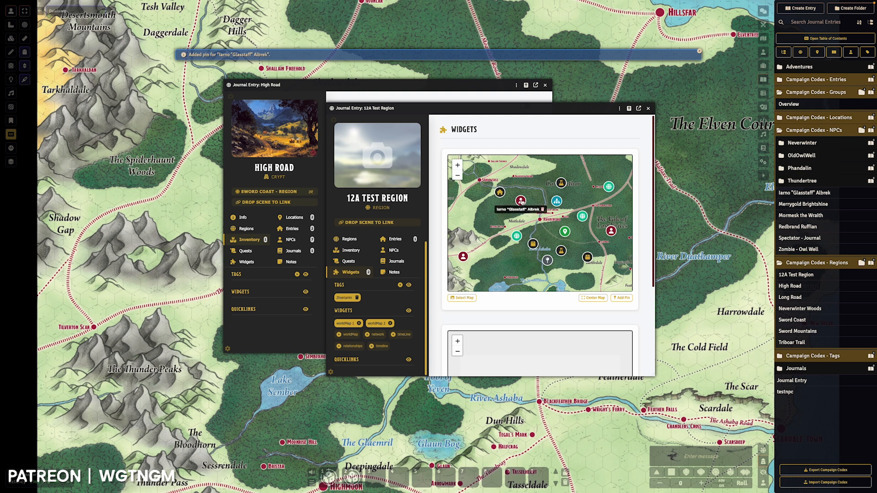
Open the NPC sheet linked to the new pin on the first world map, and close it
left_click(521, 200)
left_click(596, 116)
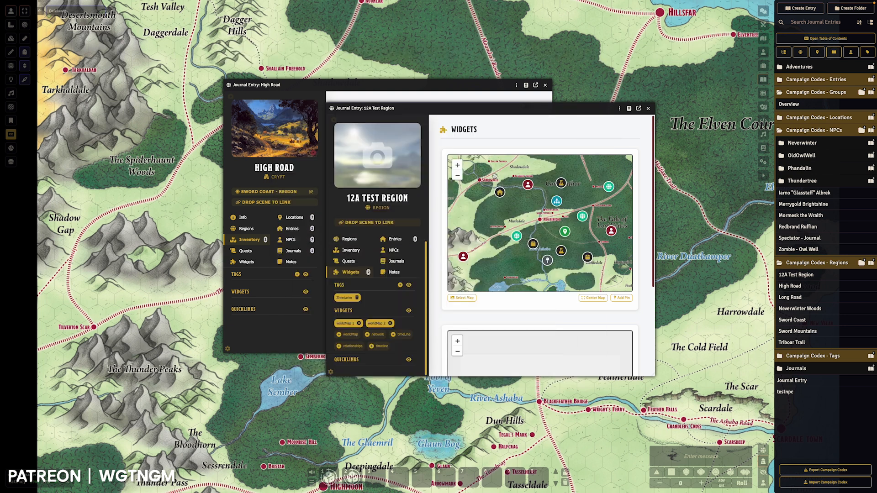
Edit the house pin on the first world map, changing its icon colour, and save the pin
right_click(500, 192)
left_click(450, 232)
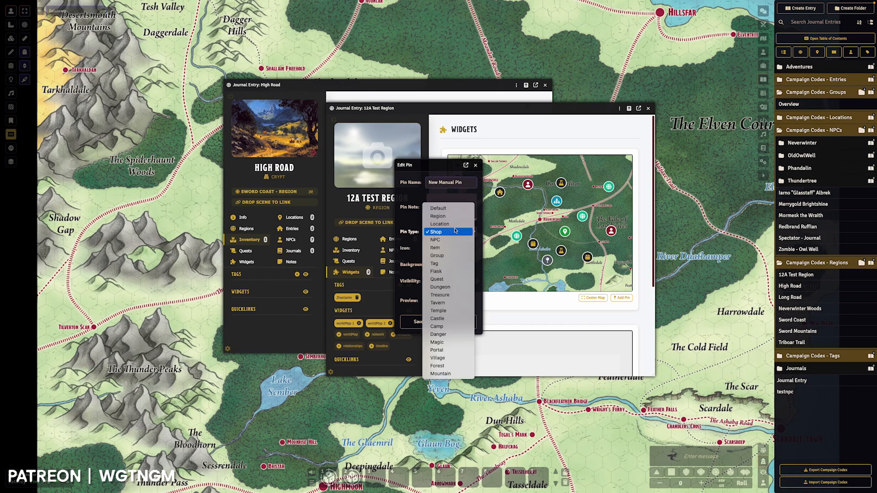
left_click(442, 250)
left_click(442, 248)
left_click_drag(482, 275, 515, 284)
left_click(408, 296)
left_click(414, 319)
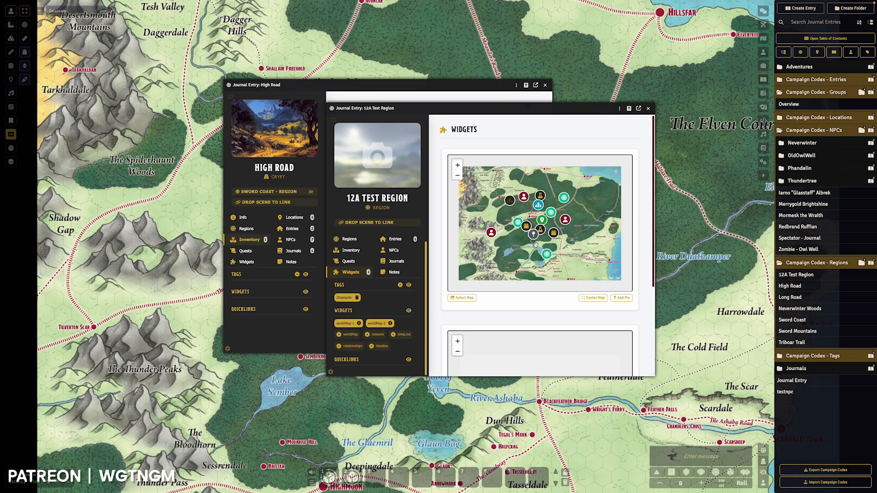
Resize and reposition the 12A Test Region sheet, recentring the first world map after each size change
left_click(593, 298)
left_click_drag(652, 373, 765, 412)
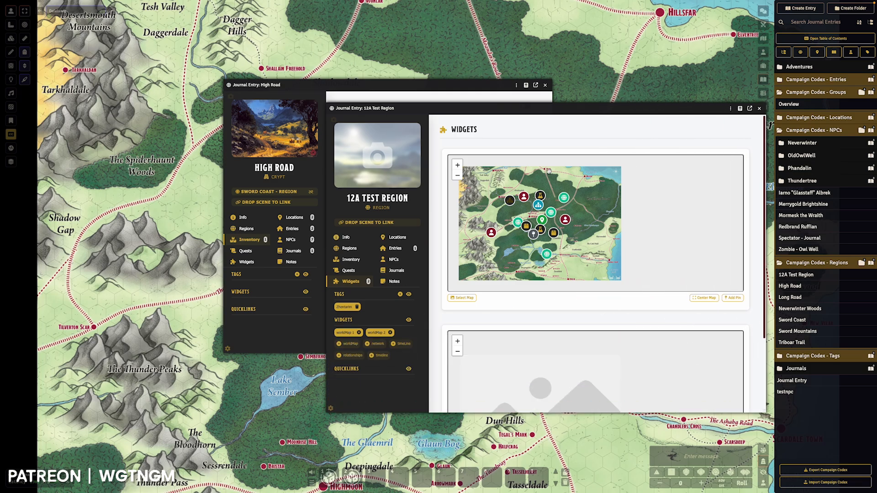
left_click_drag(561, 110, 476, 99)
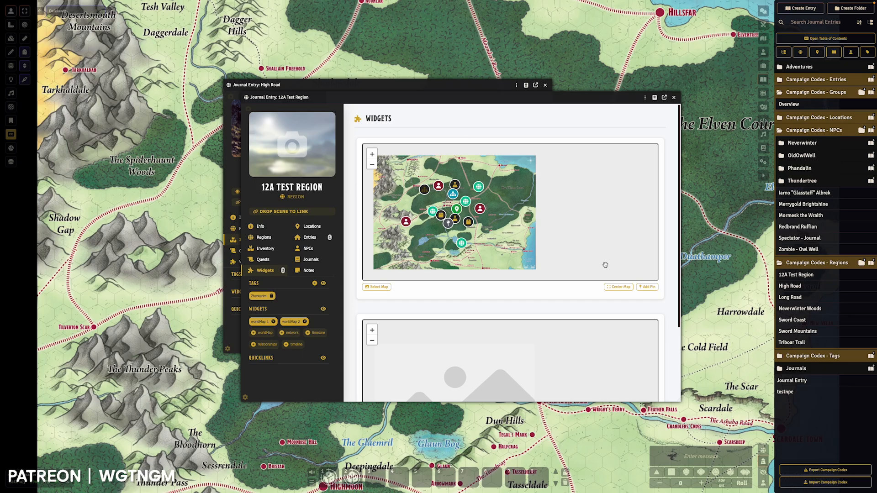
left_click(613, 287)
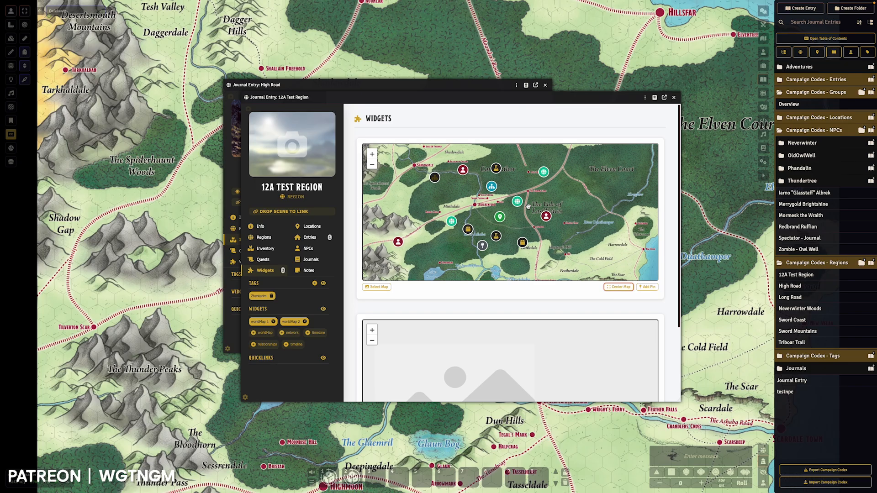
scroll(528, 206, "down", 2)
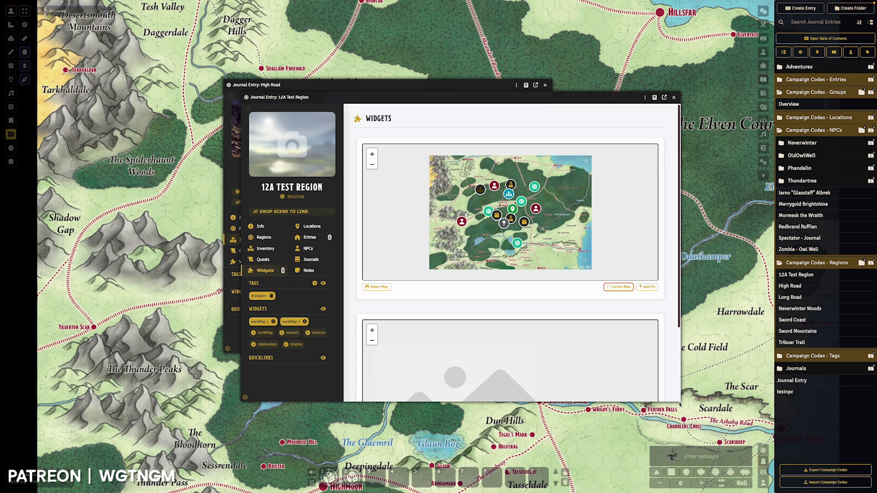
left_click_drag(680, 404, 559, 376)
left_click(484, 287)
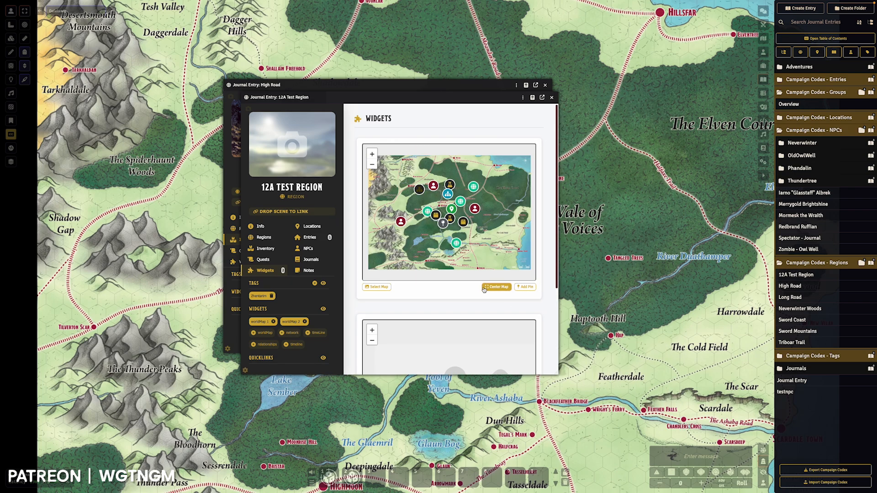
scroll(350, 309, "down", 1)
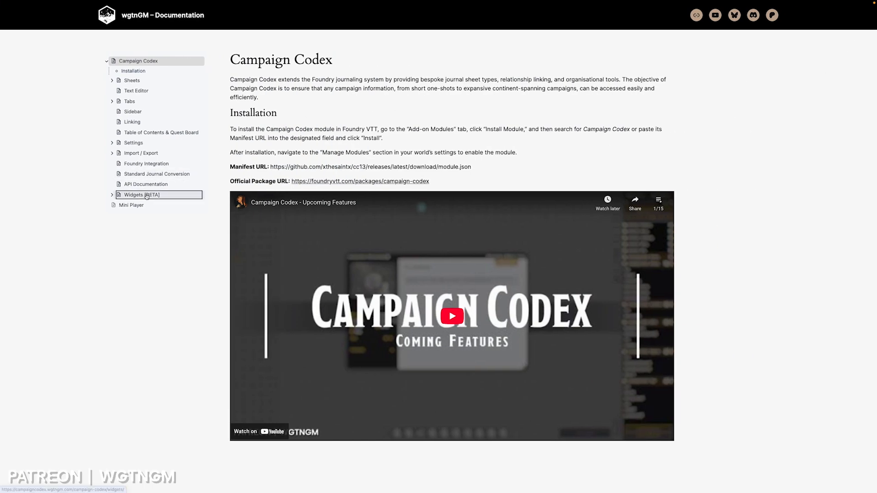
In the wgtnGM documentation, read the Widgets [BETA] section, including the Widget Directory and Creating Custom Widgets pages
left_click(111, 195)
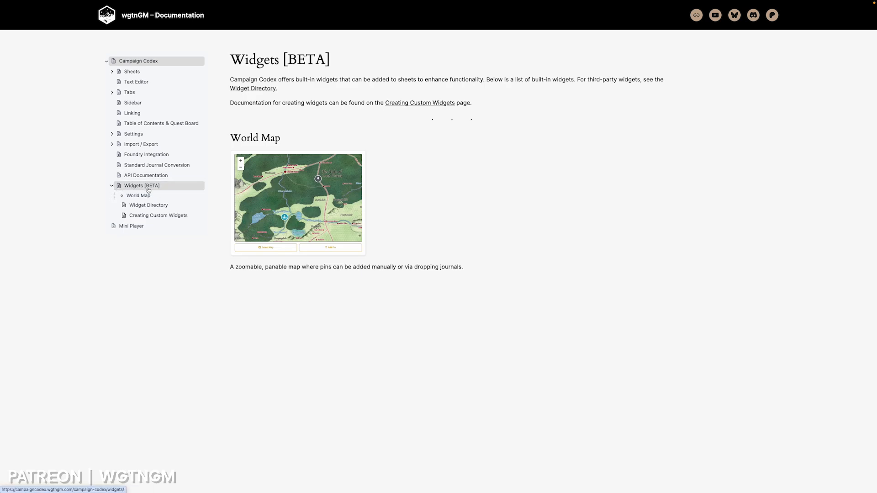
left_click(148, 206)
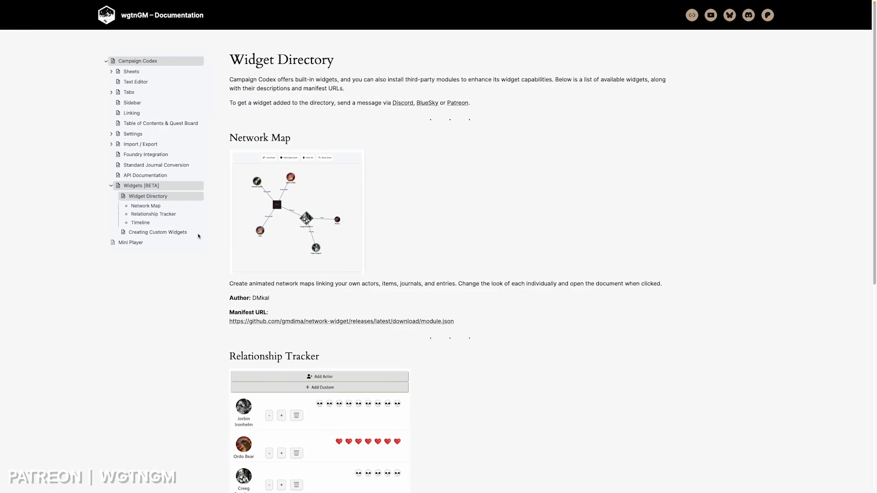
left_click(171, 232)
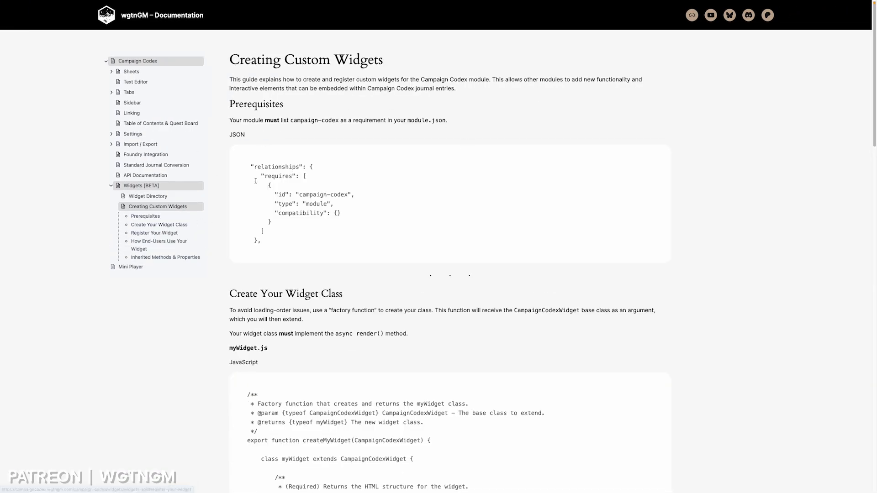
scroll(255, 181, "down", 15)
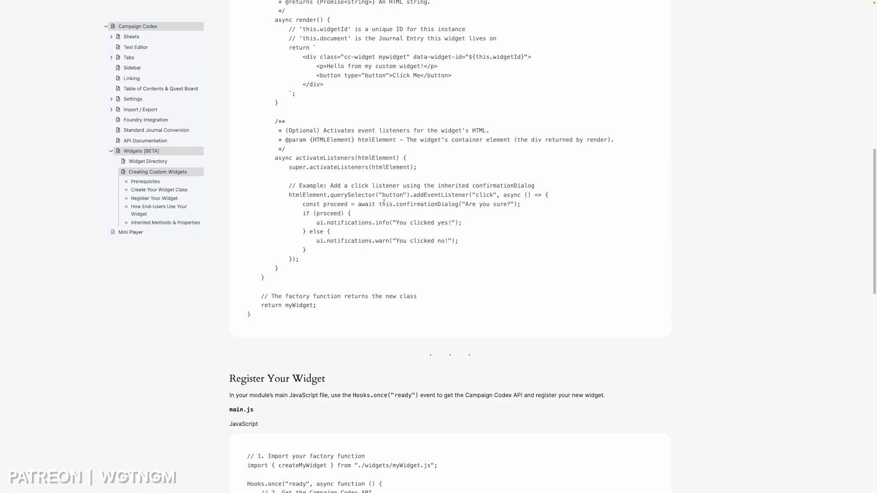
left_click(160, 159)
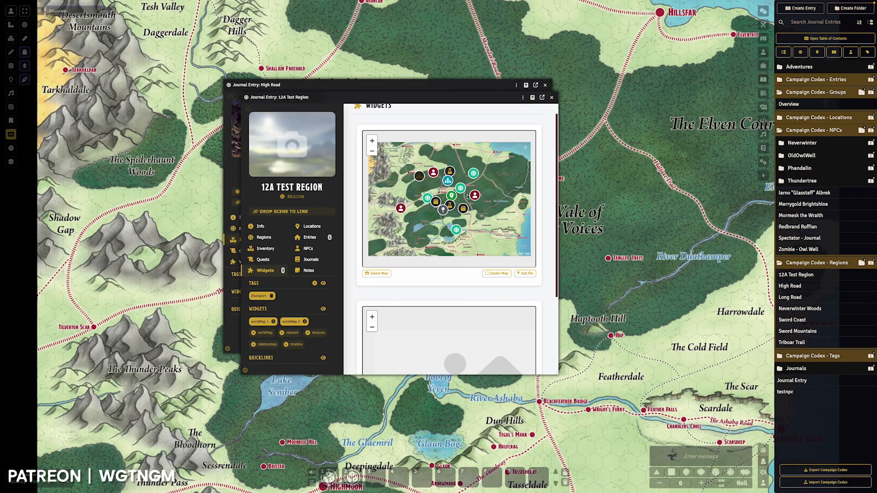
Close the 12A Test Region and High Road sheets to clear the scene
left_click_drag(437, 97, 462, 99)
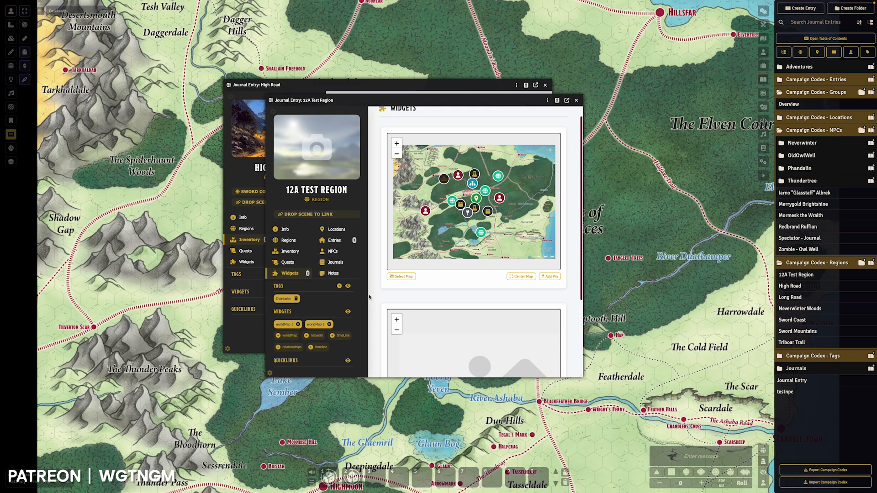
scroll(369, 297, "down", 1)
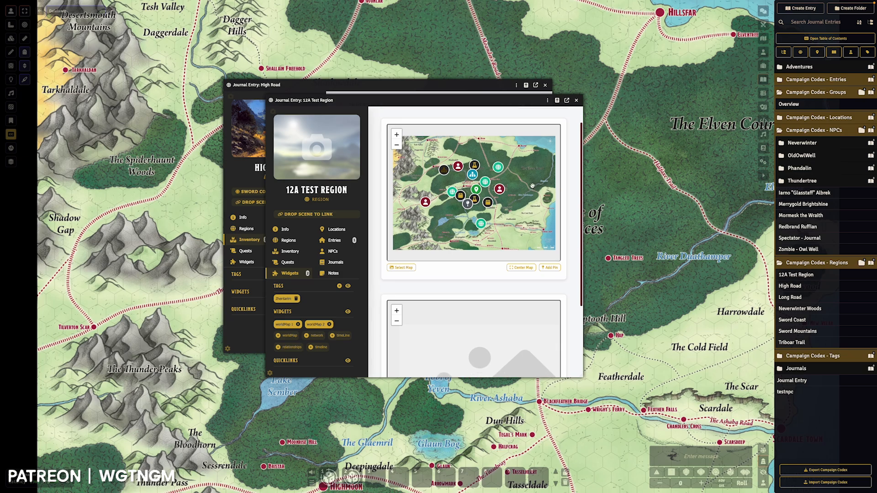
left_click(578, 101)
left_click(545, 85)
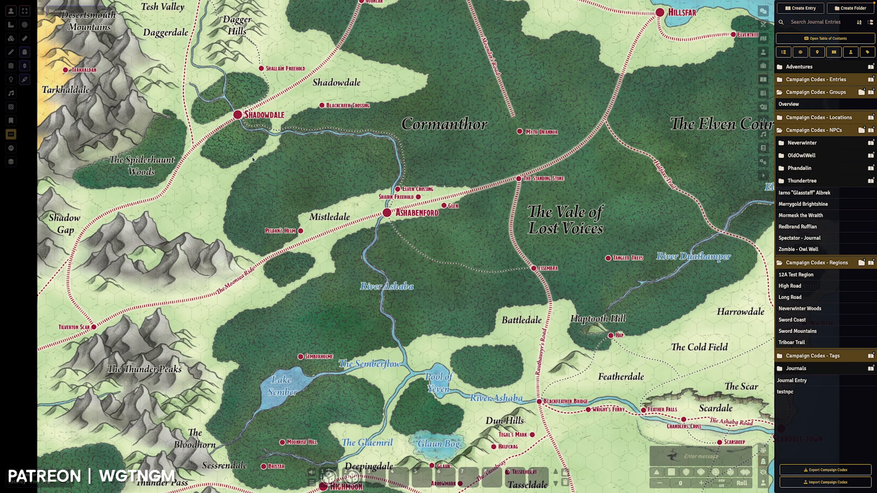
Browse the Campaign Codex table of contents for entries tagged Zhentarim, open 12A Test Region from there, and close both windows
left_click(11, 134)
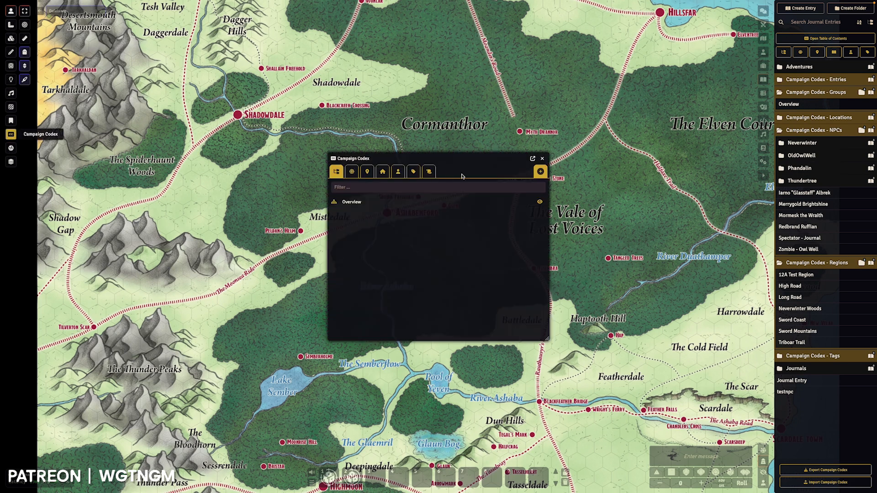
left_click(413, 172)
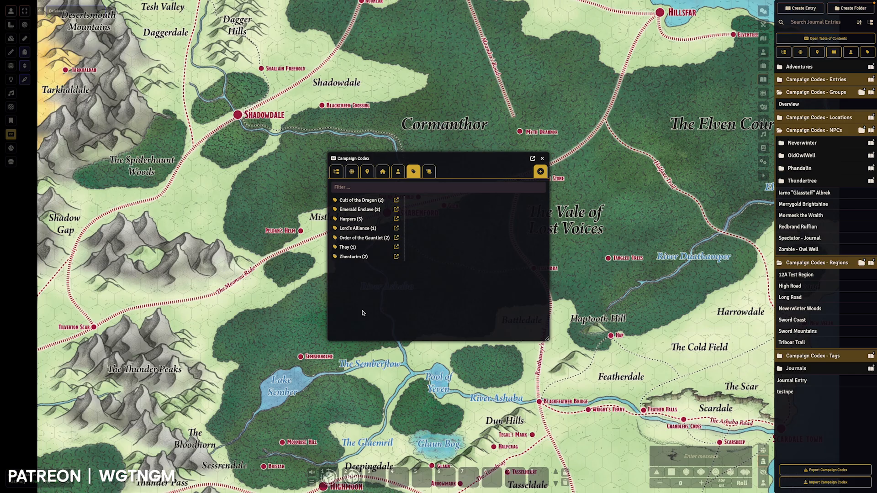
left_click(353, 257)
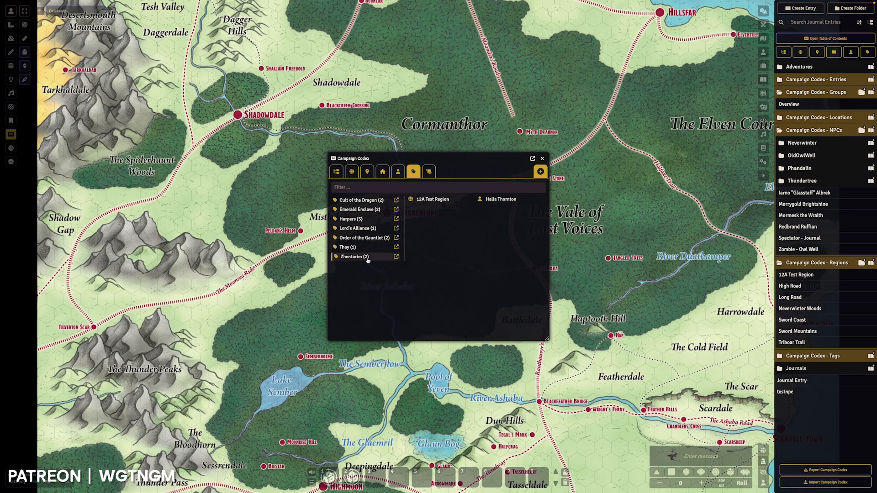
left_click(440, 204)
left_click(576, 100)
left_click(543, 158)
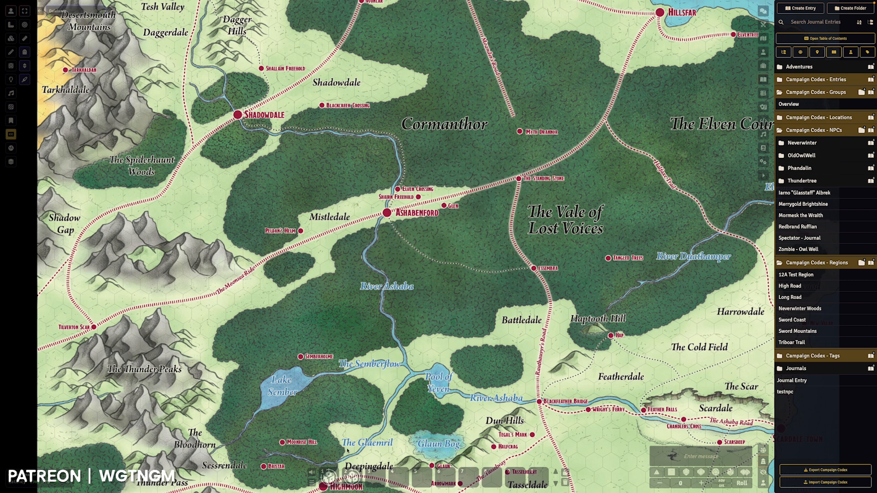
Open the ToC Quests macro for editing, review its openTOCSheet("quests") call, execute it, and close both windows
right_click(351, 476)
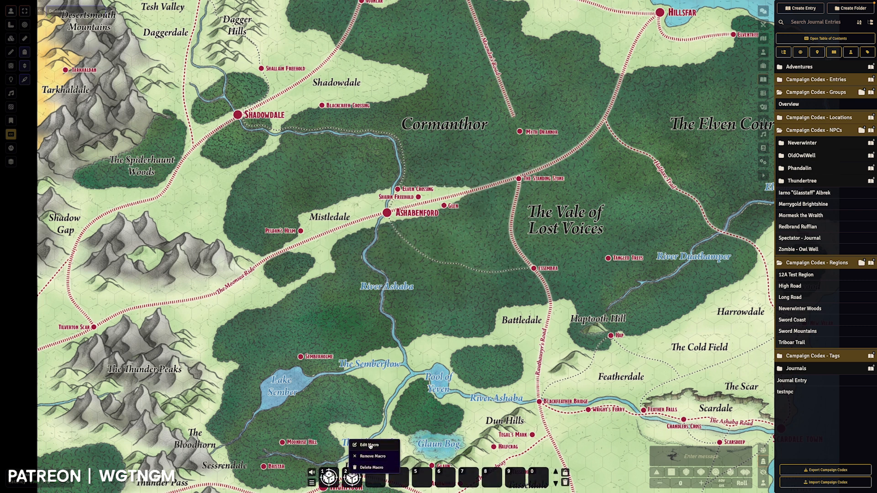
left_click(370, 446)
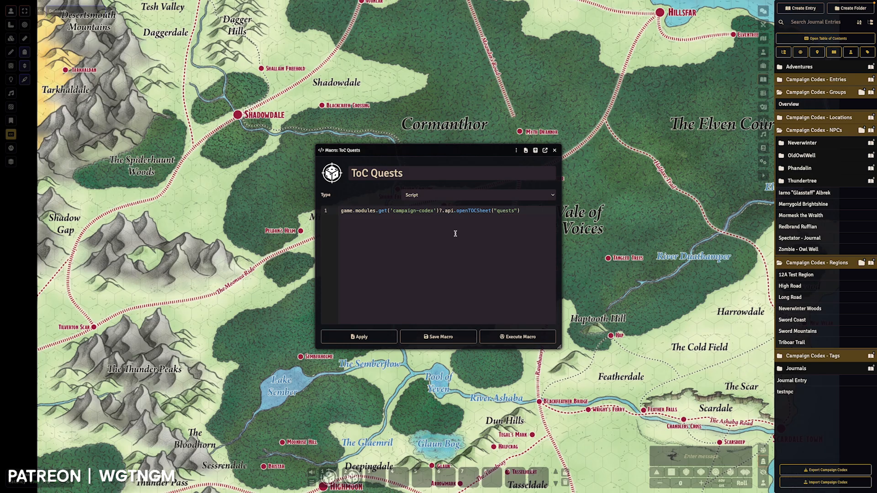
double_click(514, 210)
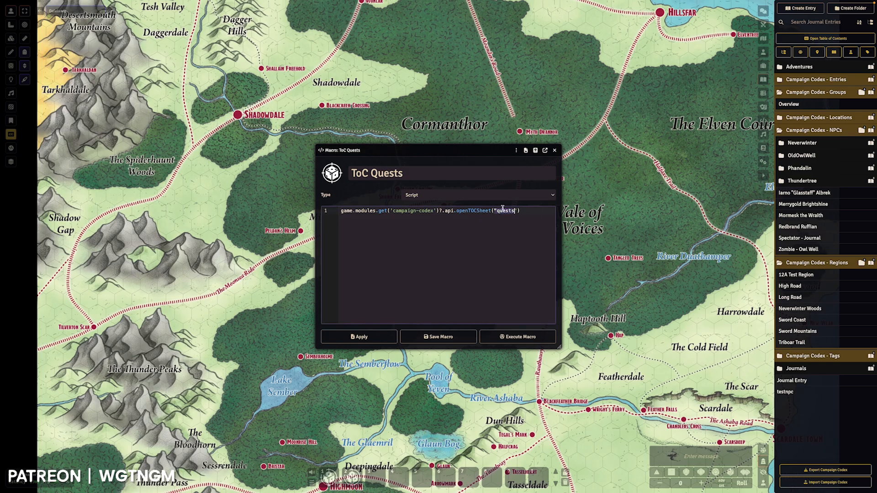
left_click(525, 224)
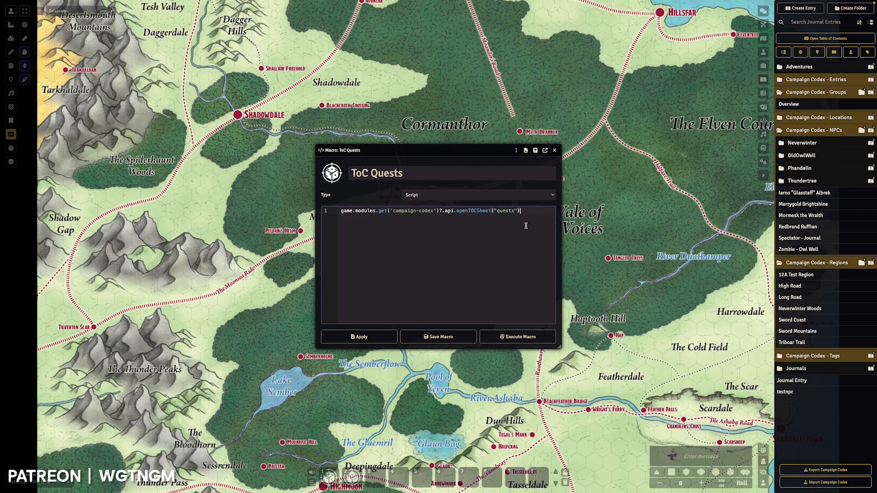
left_click(513, 337)
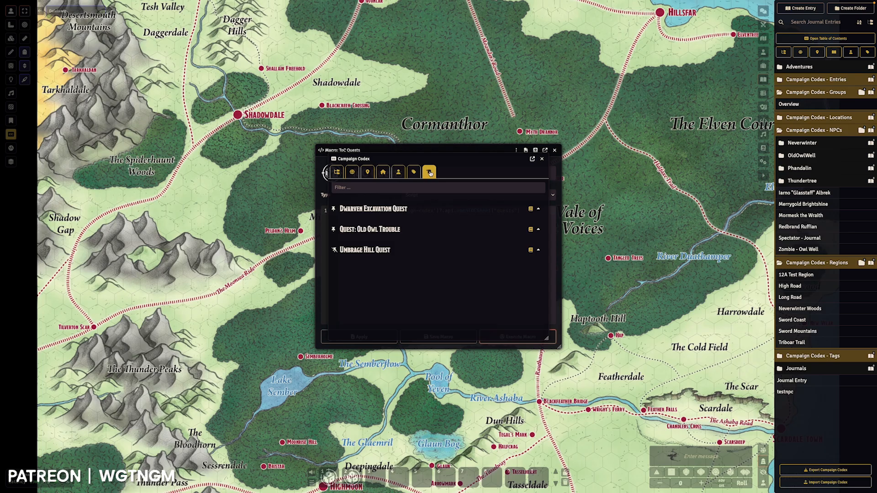
left_click(541, 159)
left_click(554, 151)
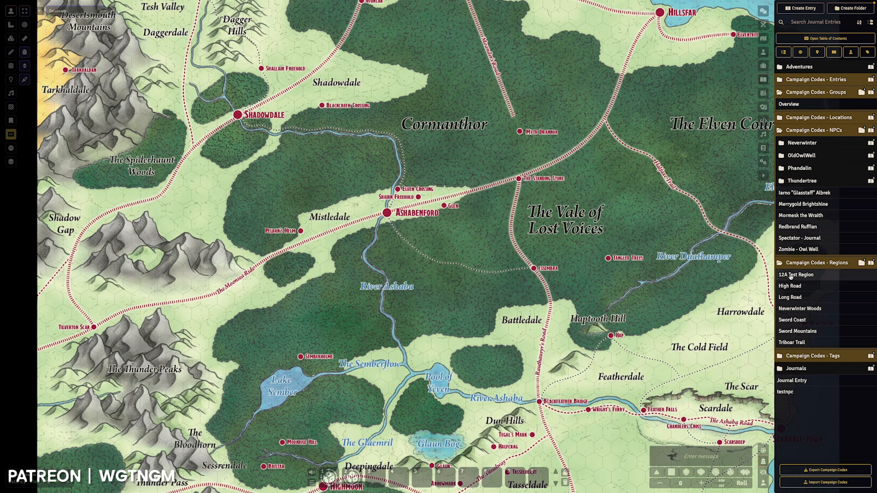
Expand the Journals folder and start a map note for Underdark Travel on the scene, cancelling its creation
left_click(795, 368)
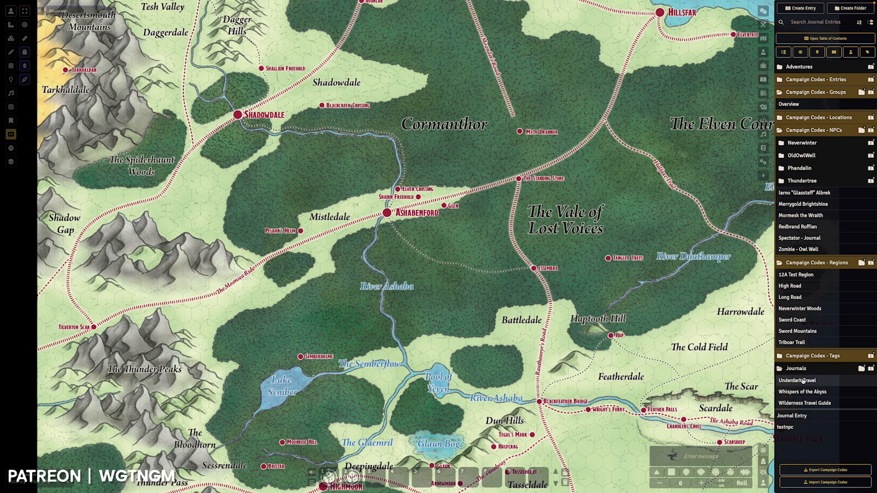
left_click_drag(802, 381, 466, 225)
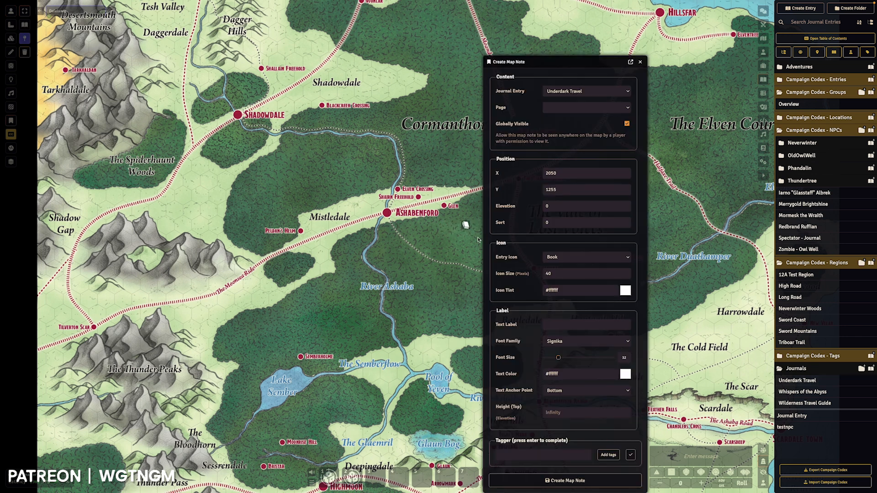
left_click(640, 62)
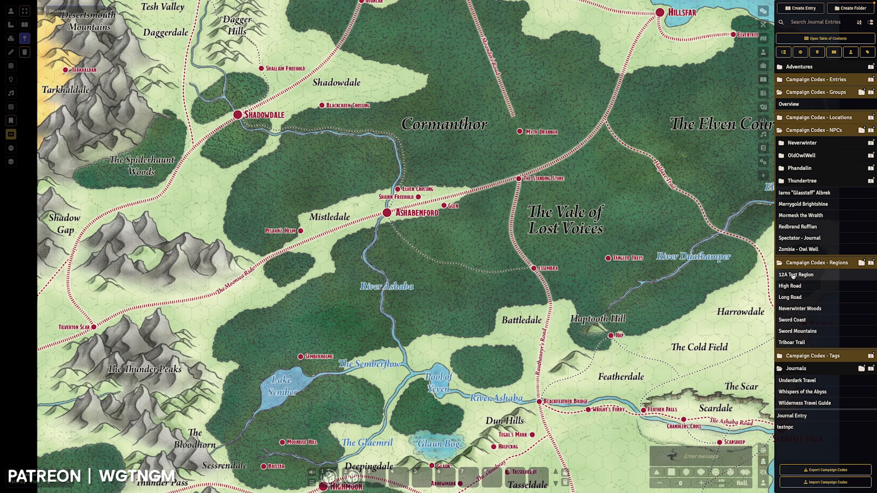
Create a map note for 12A Test Region on the scene east of Ashabenford, and open the region's sheet from the note
left_click_drag(792, 276, 493, 212)
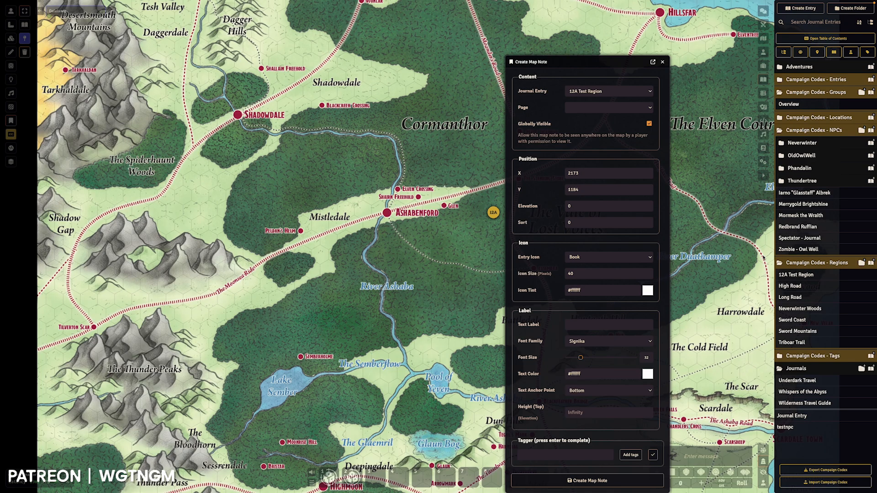
left_click(586, 480)
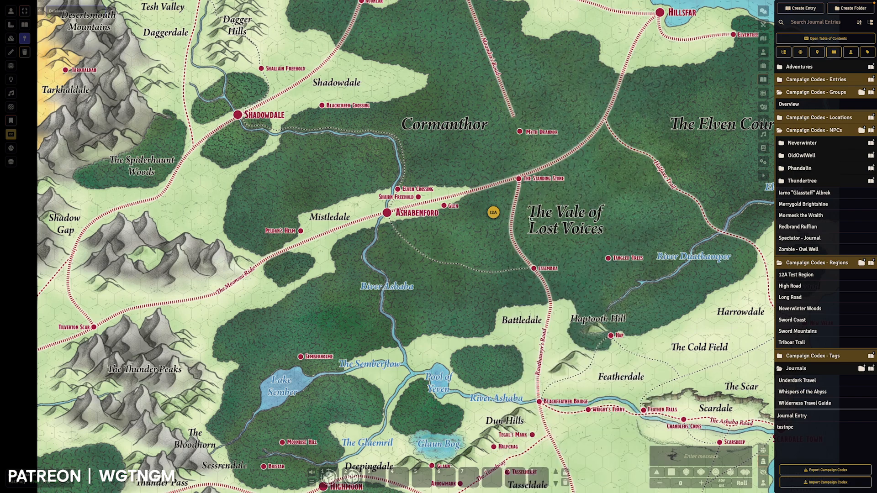
double_click(490, 216)
left_click_drag(466, 102, 335, 101)
Show the region's Info page and rename the region as A123A Test Region
left_click(157, 227)
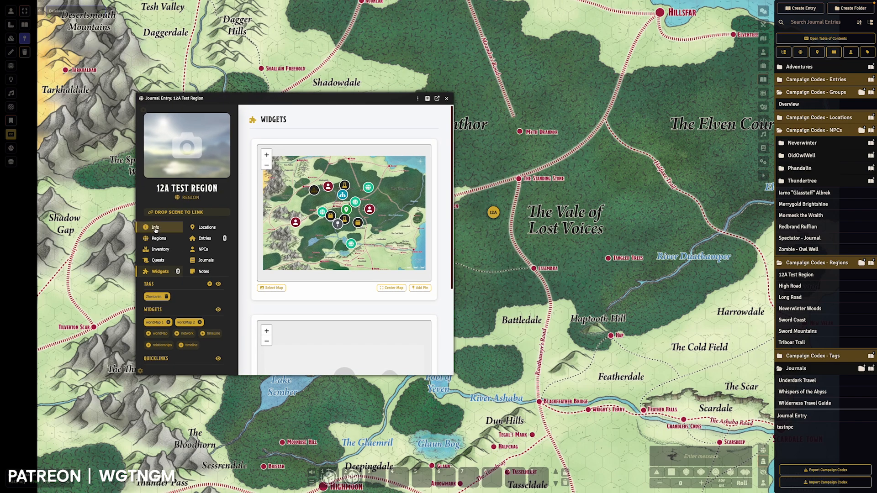
left_click(167, 191)
left_click(161, 189)
left_click_drag(162, 190, 126, 191)
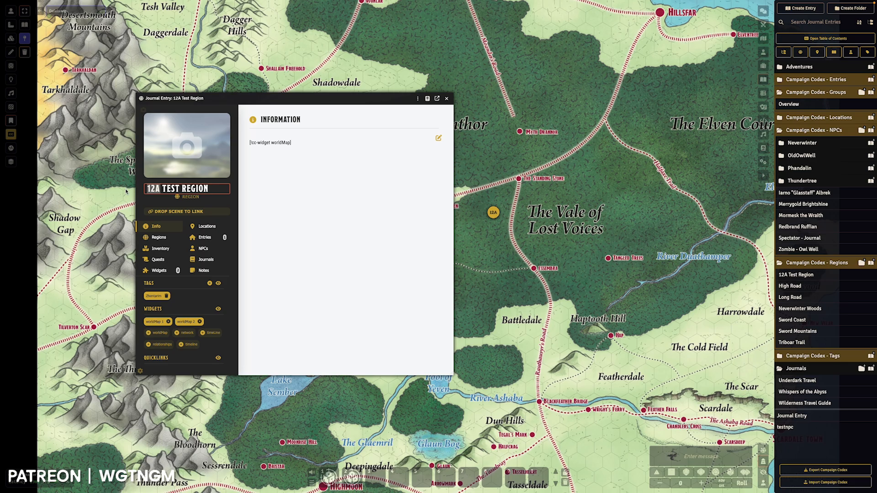
type("A")
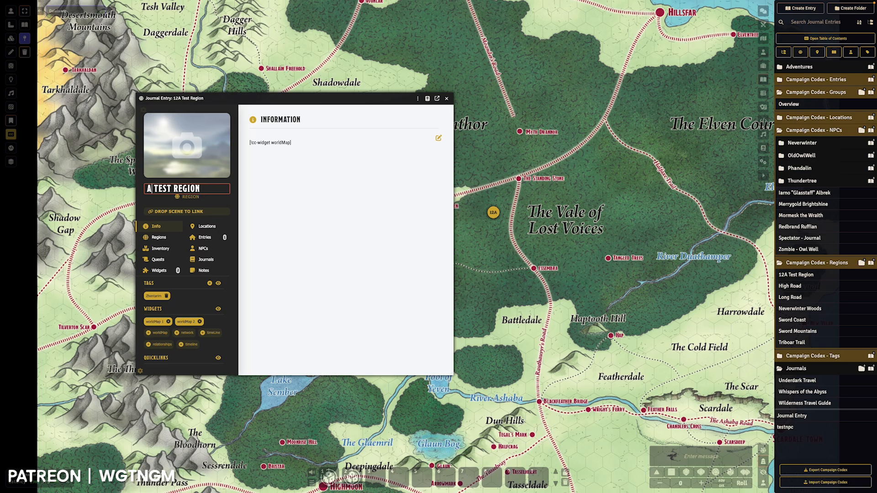
type("123")
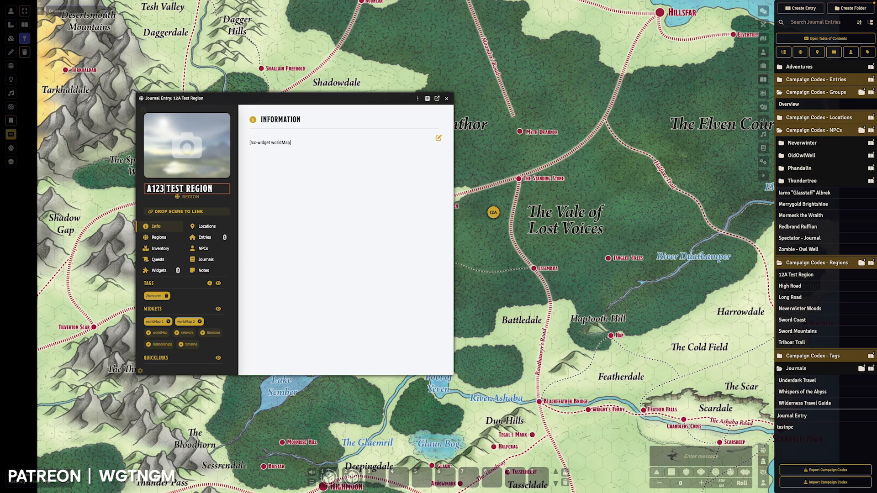
type("A")
left_click(282, 174)
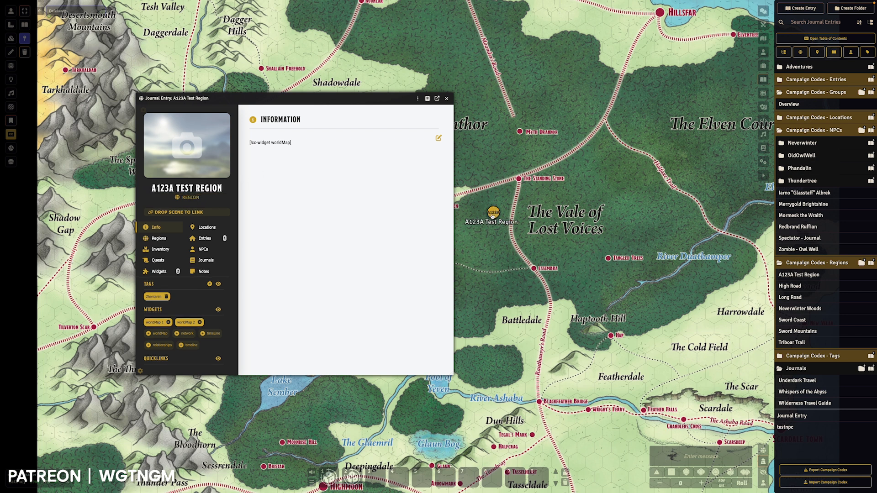
Rename the region as 1A Test Region in its sheet title
left_click(173, 188)
left_click_drag(168, 189, 115, 190)
type("1")
left_click(310, 224)
left_click(185, 188)
left_click(155, 188)
type("A")
key("Return")
Rename the region as A301 Test Region and close its sheet
key("Left")
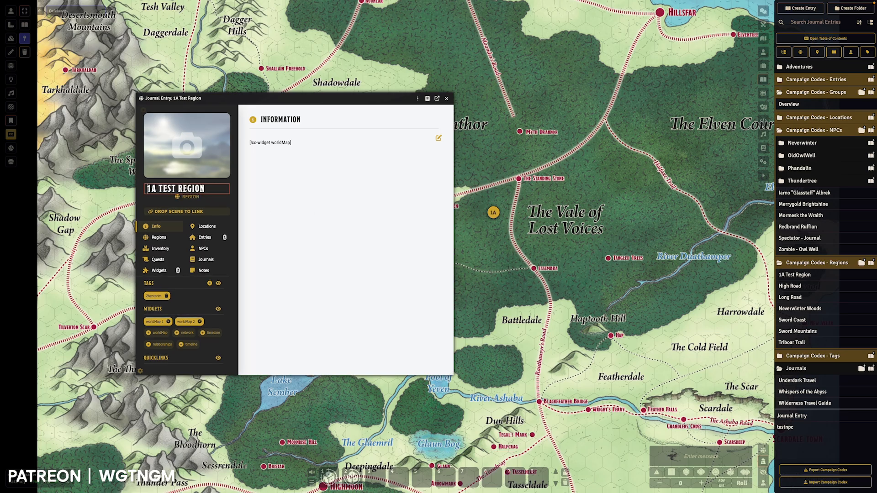
type("30")
key("Home")
type("A")
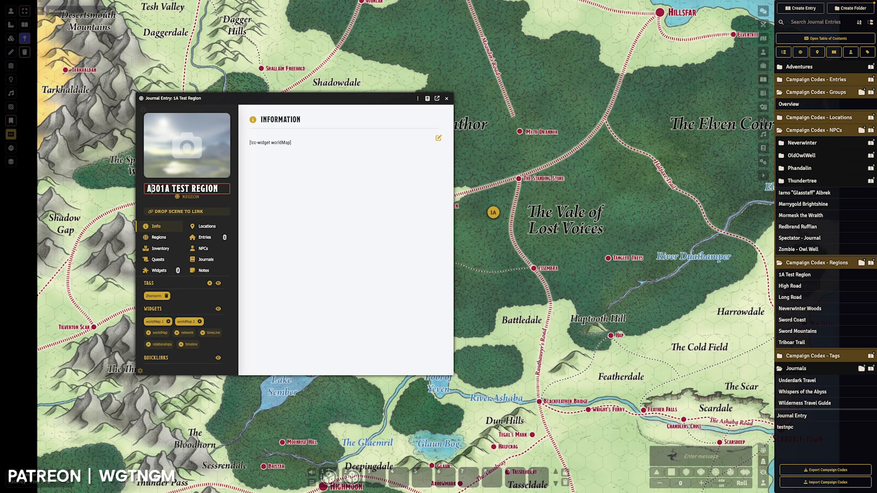
key("Right")
key("Delete")
key("Return")
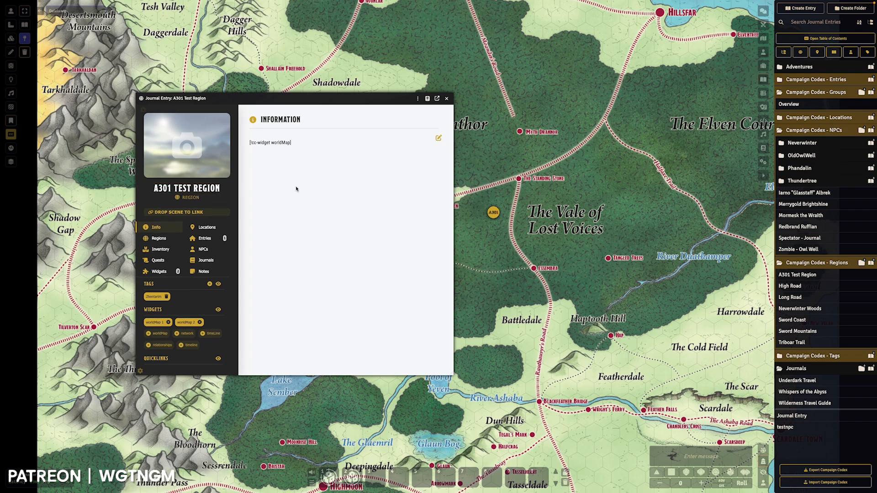
left_click(446, 99)
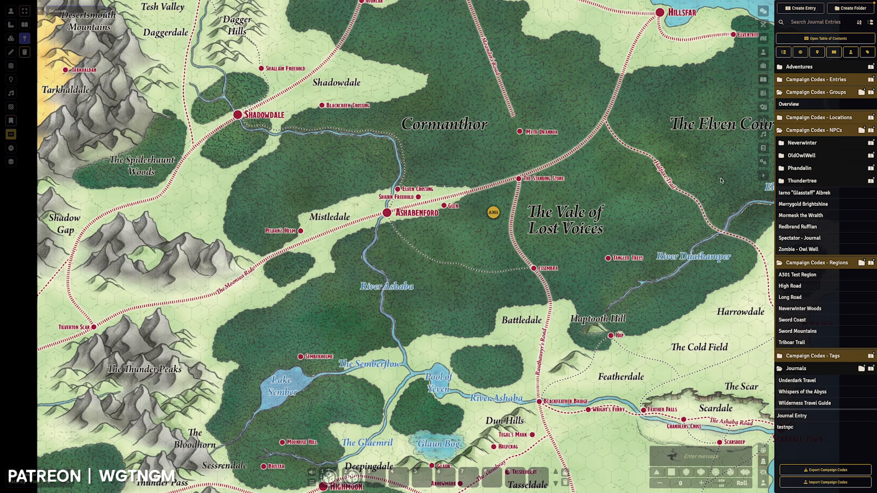
Open the Overview group sheet and view its Regions, Locations and Inventory pages
left_click(797, 104)
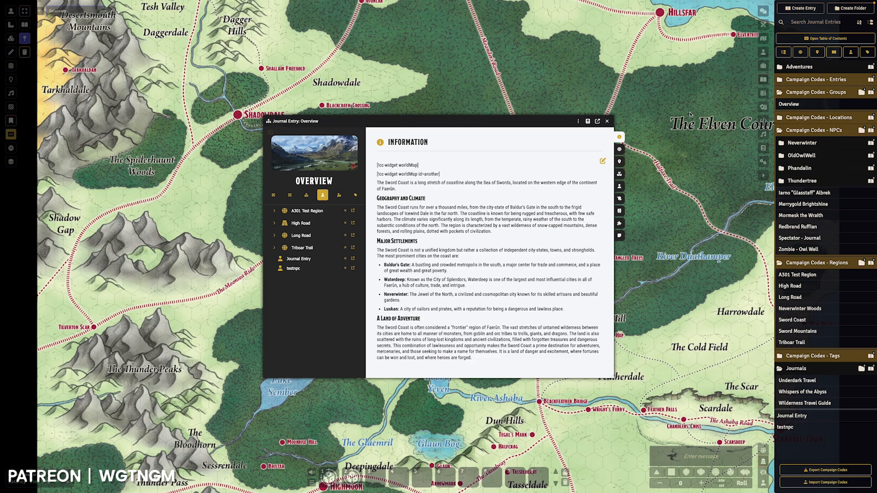
left_click(619, 149)
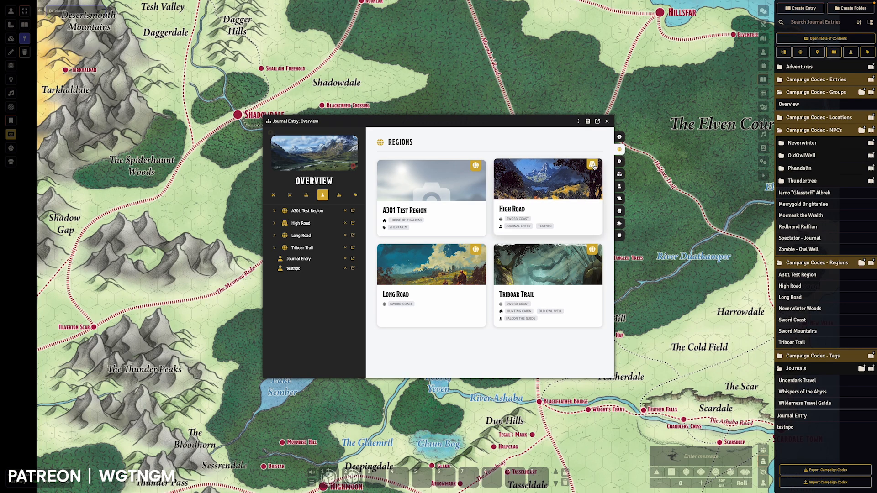
left_click(620, 162)
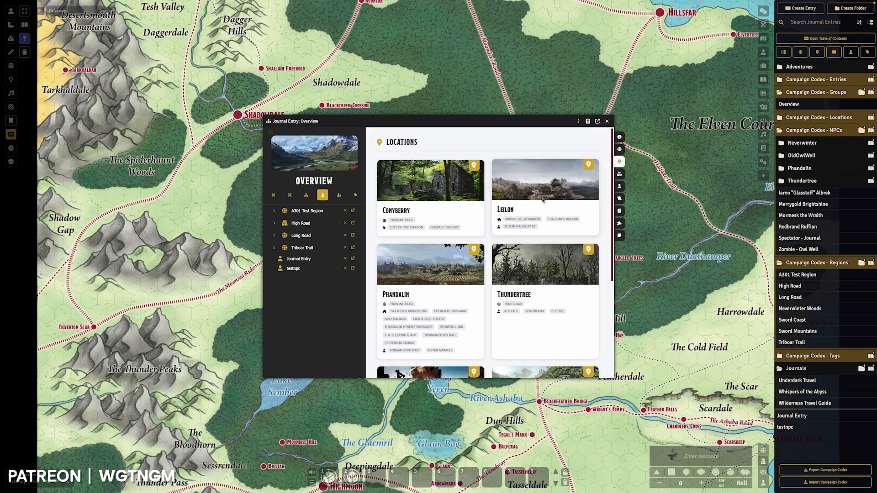
left_click(619, 174)
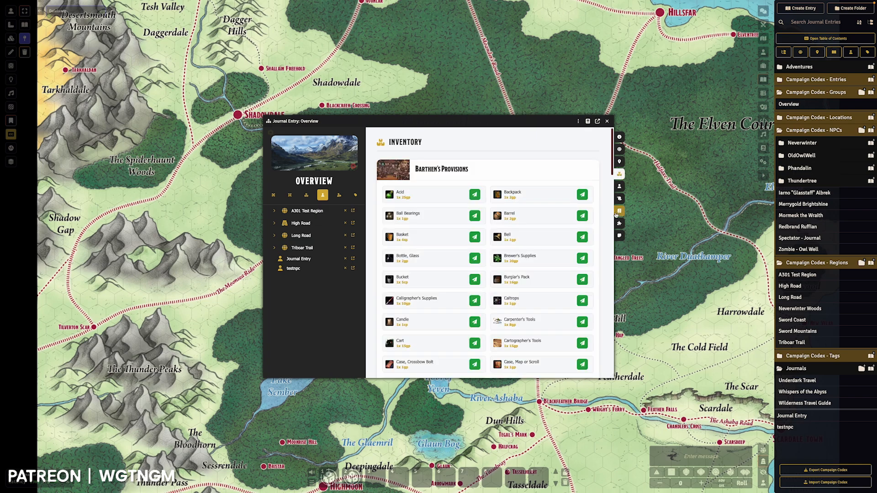
View the group's NPCs page and filter the NPCs by region, location and entry in turn
left_click(620, 187)
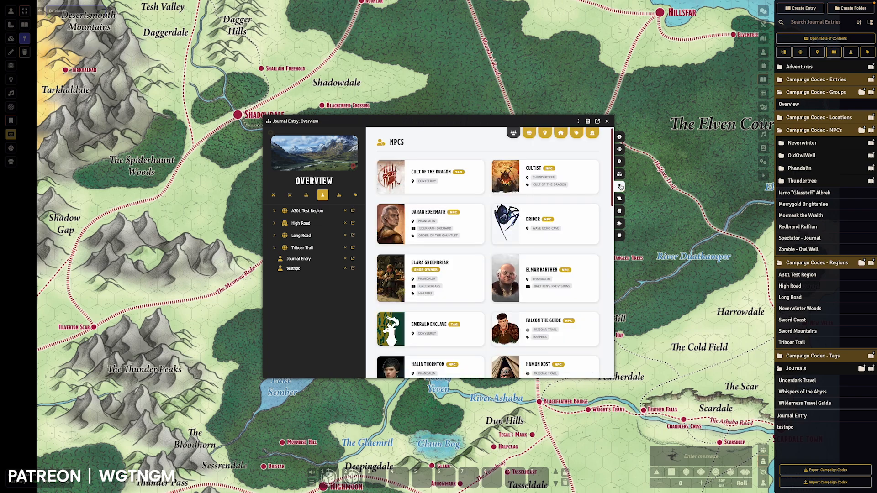
left_click(529, 133)
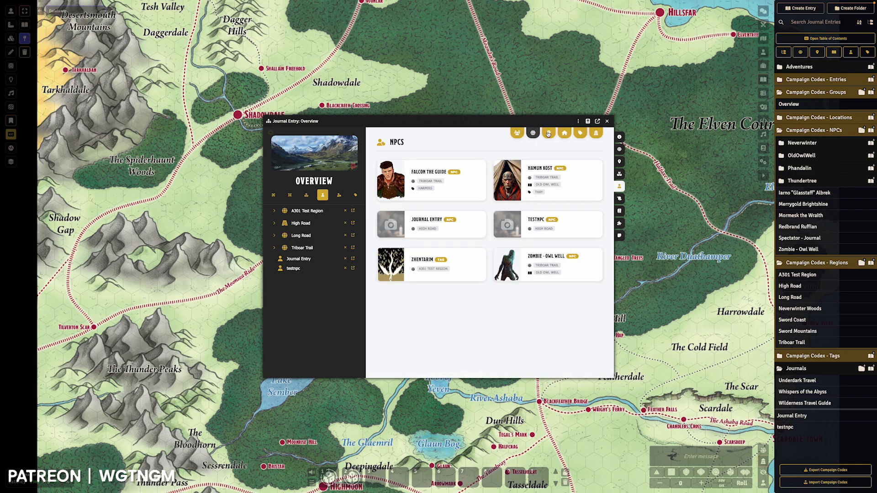
left_click(545, 134)
left_click(561, 133)
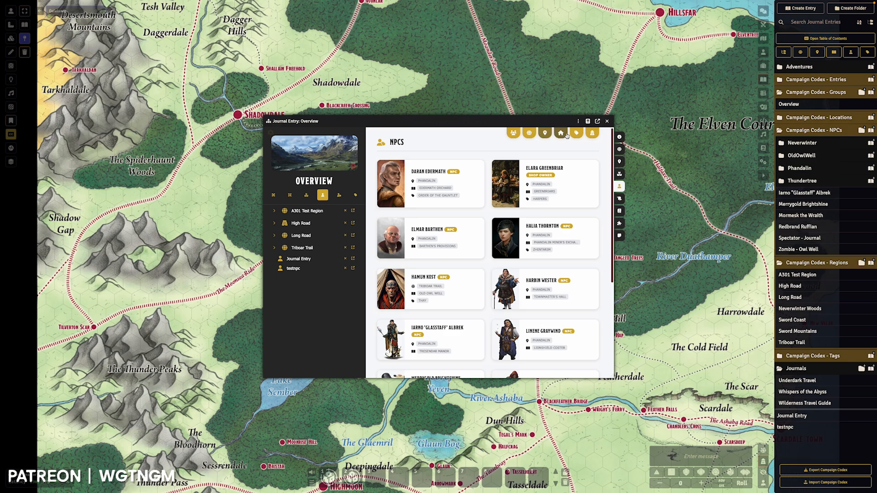
View the group's Quests page, opening and closing the sheets of the Old Owl Trouble quest giver and Townmaster's Hall from their headings
left_click(620, 199)
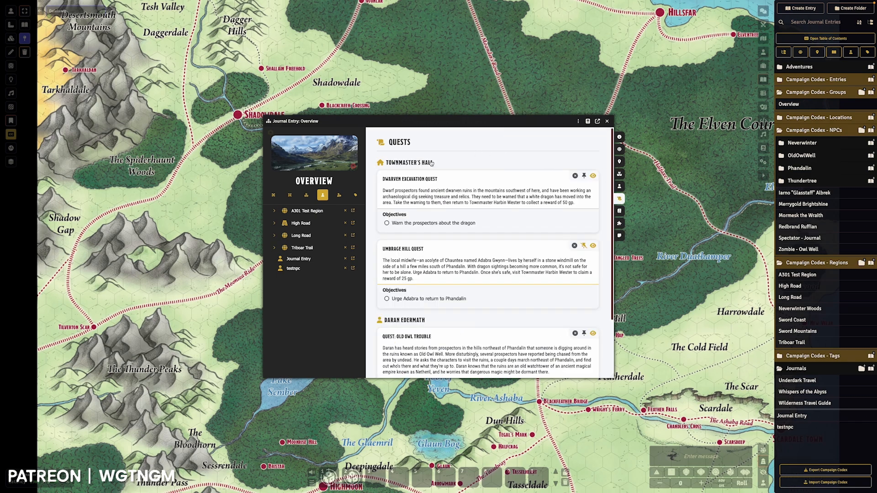
left_click(401, 321)
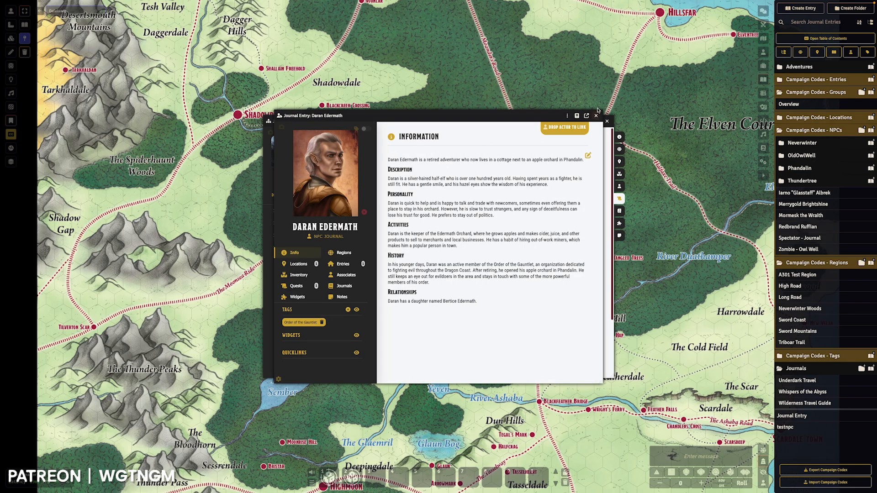
left_click(596, 116)
left_click(424, 164)
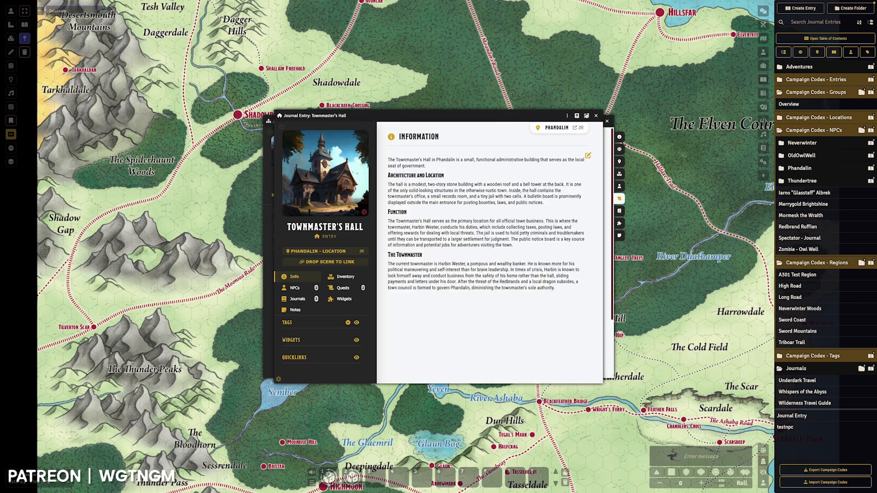
left_click(596, 115)
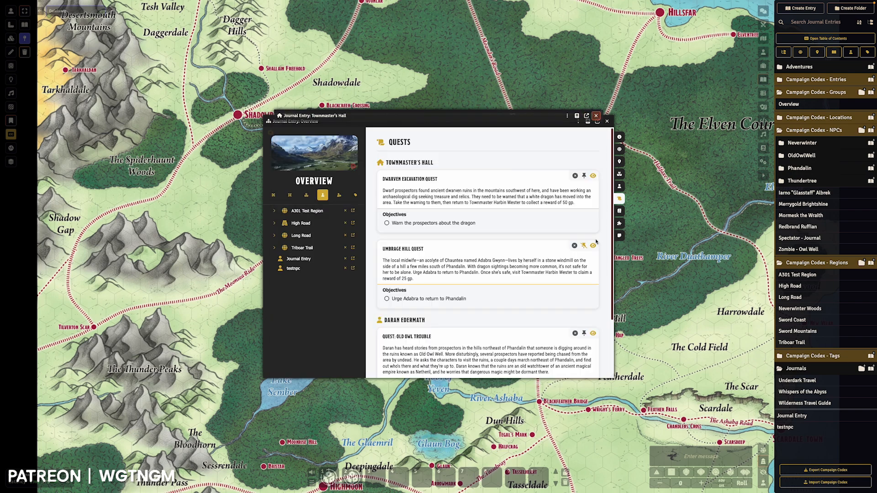
On the group's Journals page, try linking Wilderness Travel Guide, link Whispers of the Abyss, and unlink it again
left_click(619, 211)
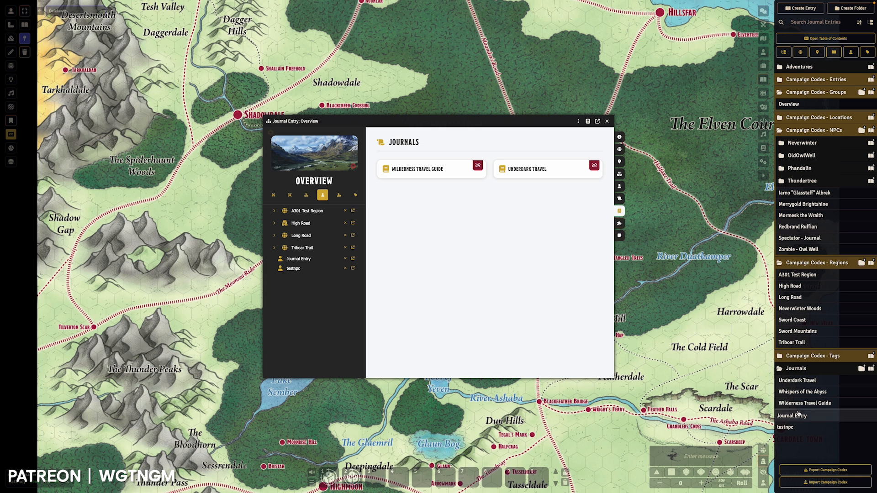
left_click_drag(803, 405, 503, 249)
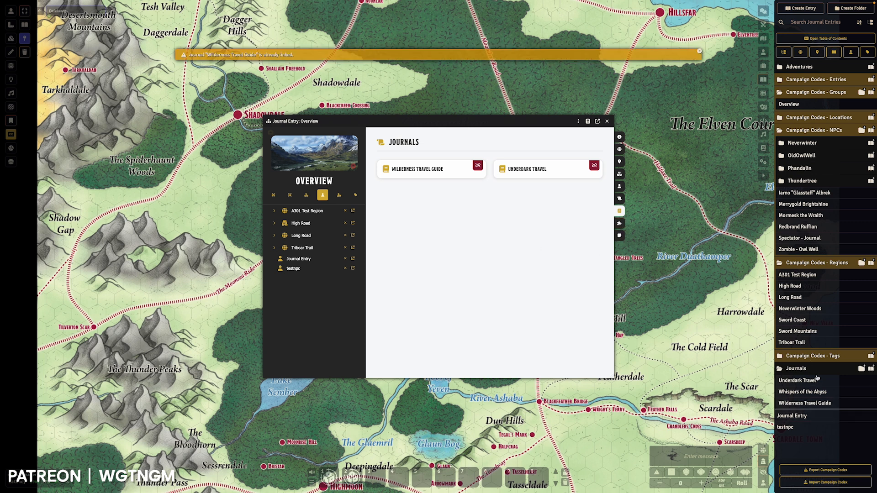
left_click_drag(811, 391, 478, 238)
left_click(478, 191)
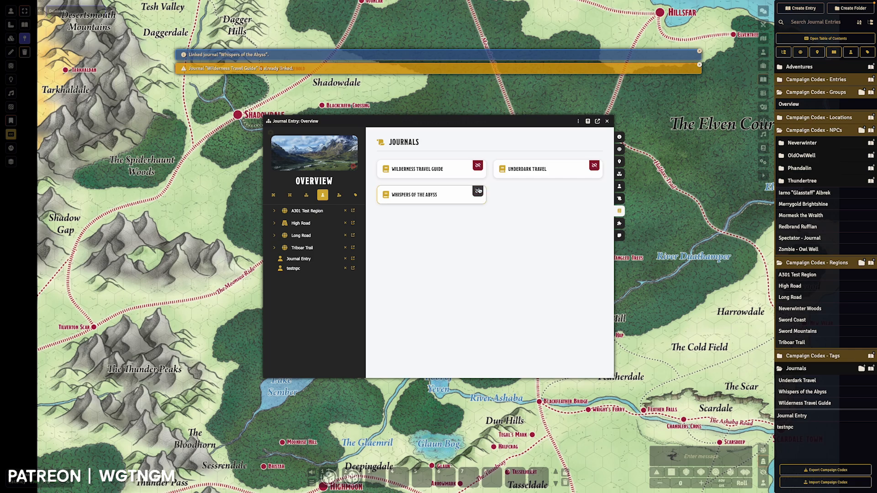
Examine the group's world map widget by centring and zooming the map, and view the Notes page
left_click(620, 224)
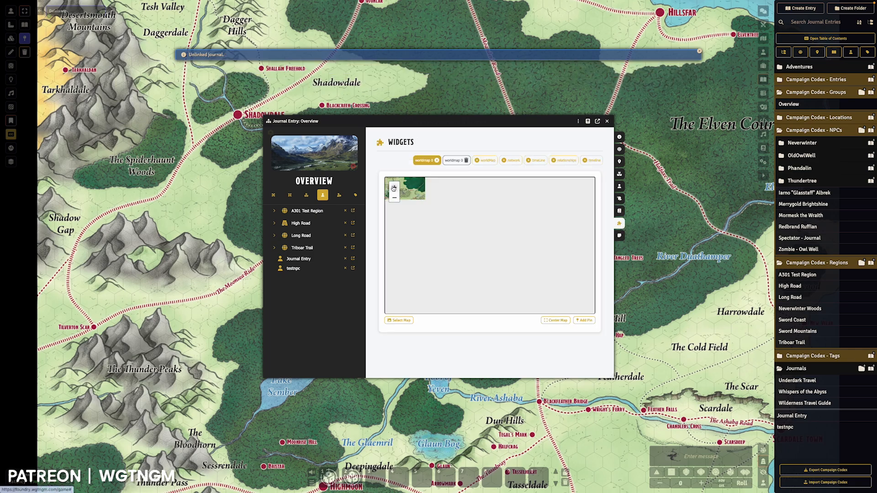
left_click(551, 321)
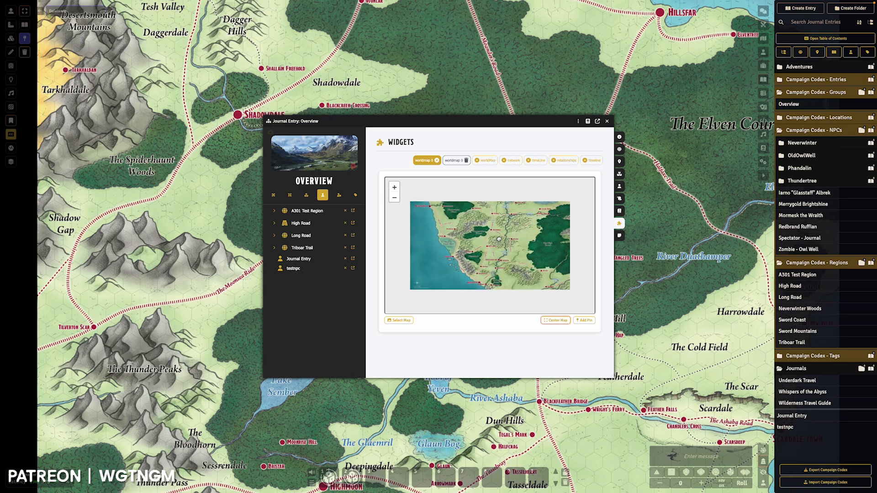
scroll(494, 238, "up", 3)
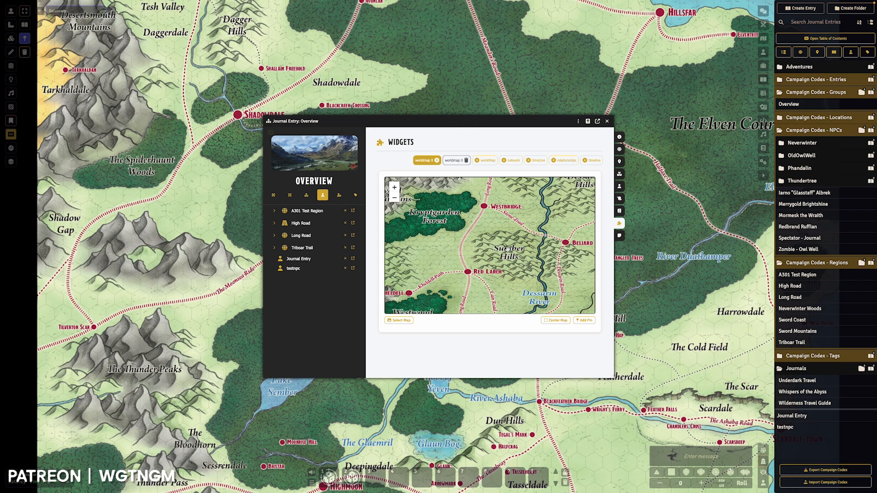
scroll(505, 264, "down", 3)
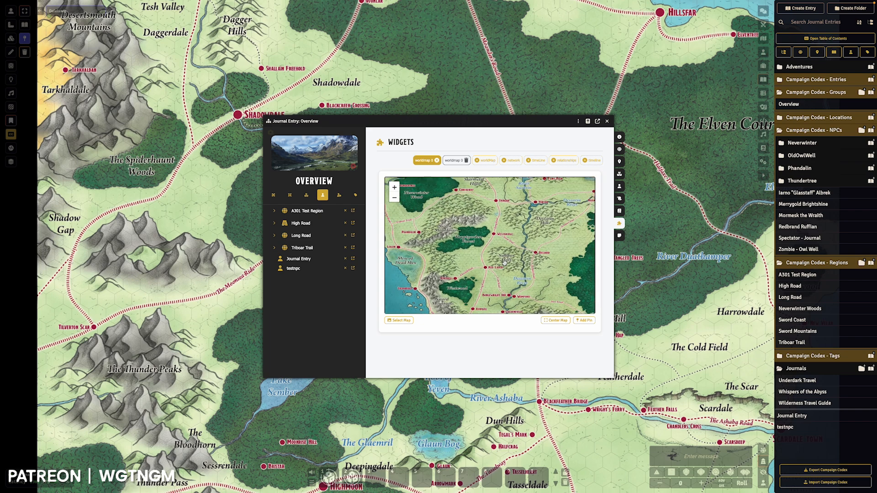
left_click(556, 321)
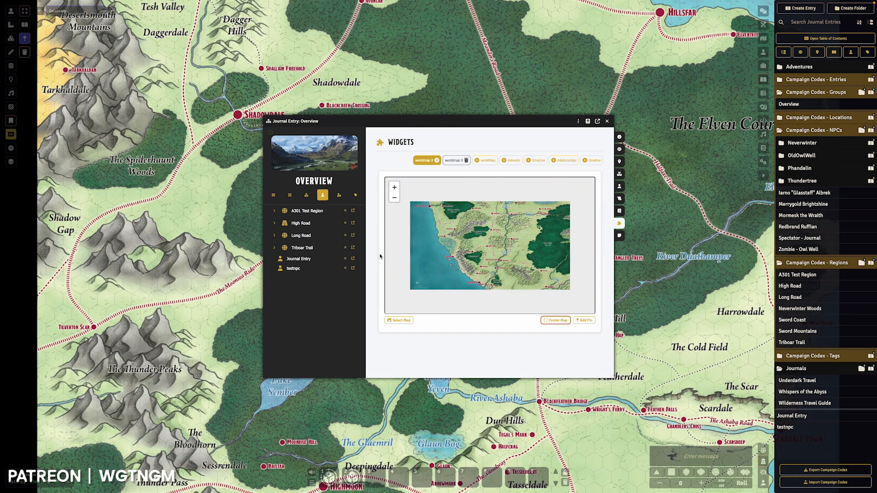
left_click(619, 236)
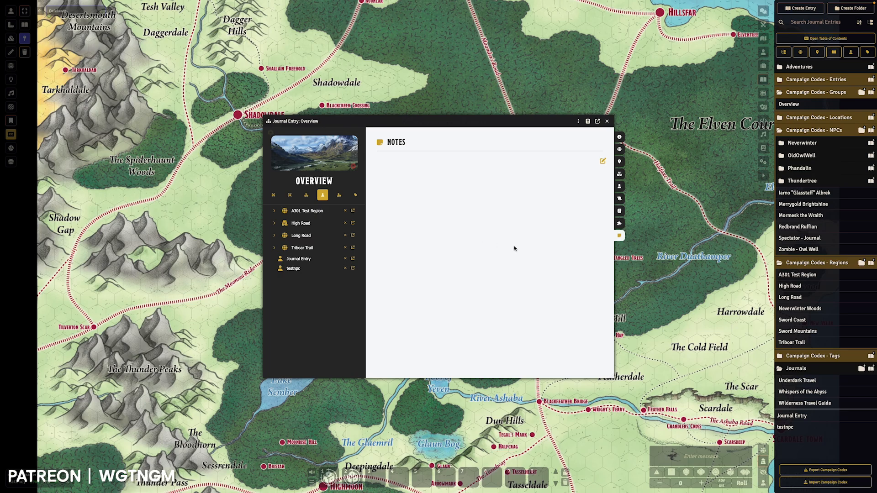
Expand the Overview group's full tree with inventory items shown, and open and close the Bead of Force item under Leilon
left_click(274, 196)
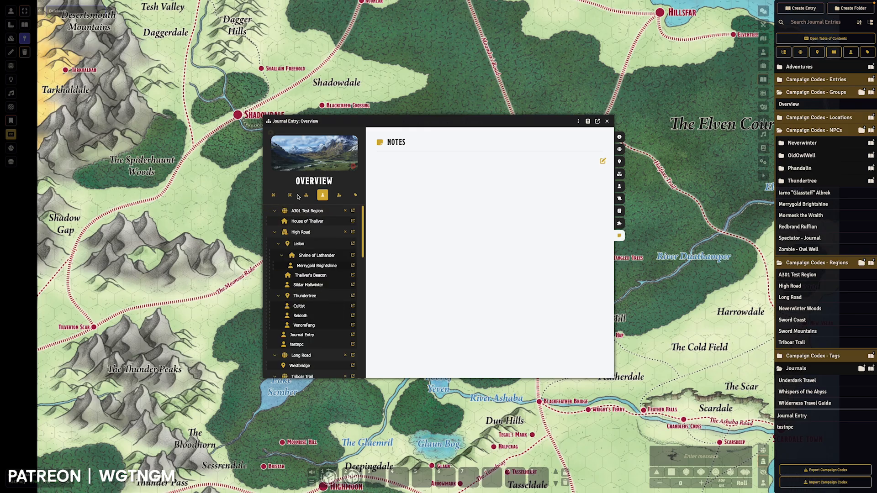
left_click(291, 195)
left_click(307, 196)
left_click(274, 196)
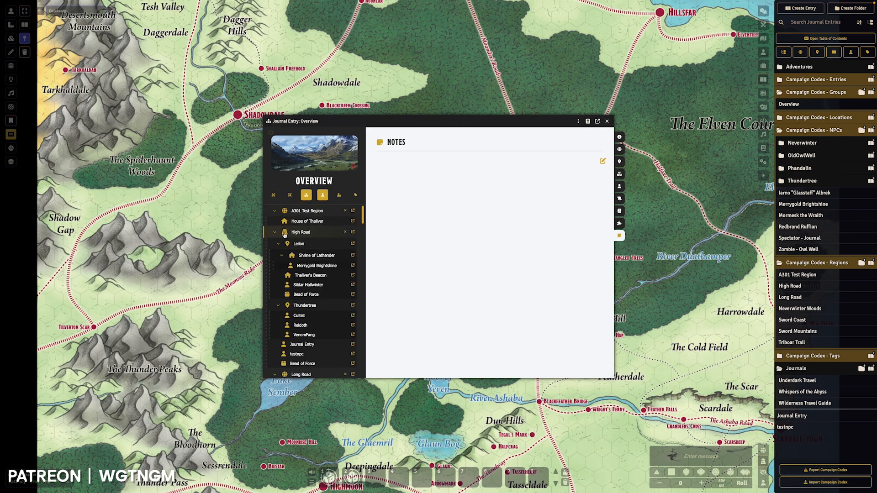
left_click(313, 295)
left_click(522, 140)
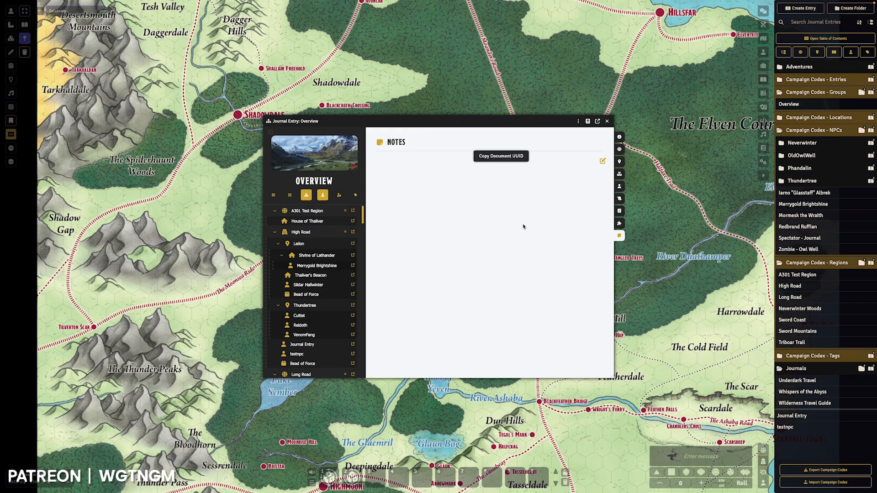
Toggle NPCs and tags in the group tree, hide the NPCs, tags and items, and switch the tree to the tag-only view
left_click(323, 196)
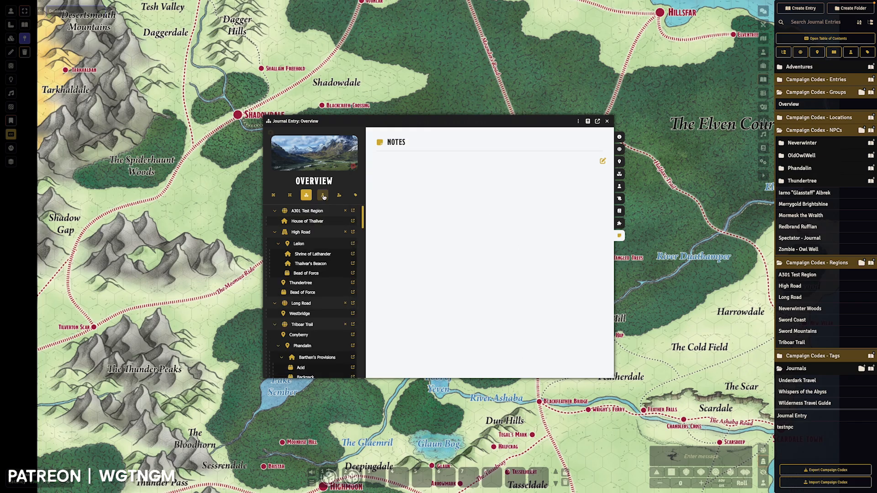
left_click(322, 195)
left_click(339, 196)
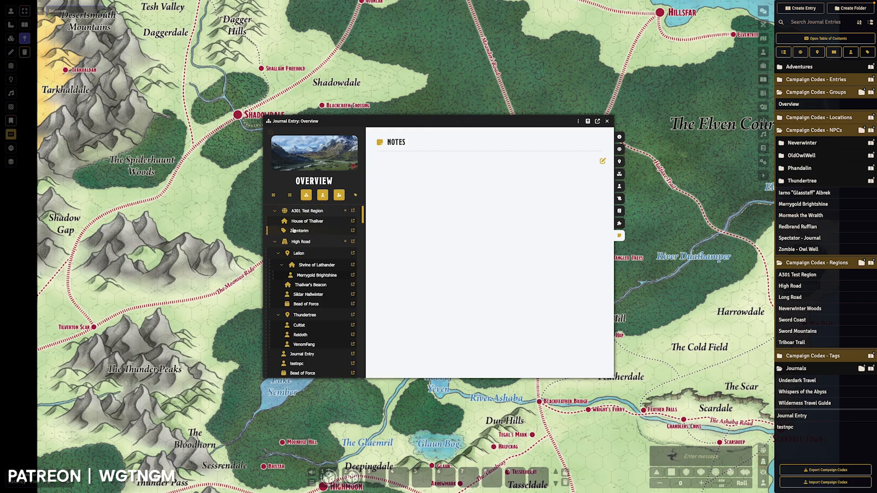
left_click(338, 195)
left_click(323, 195)
left_click(306, 196)
left_click(356, 195)
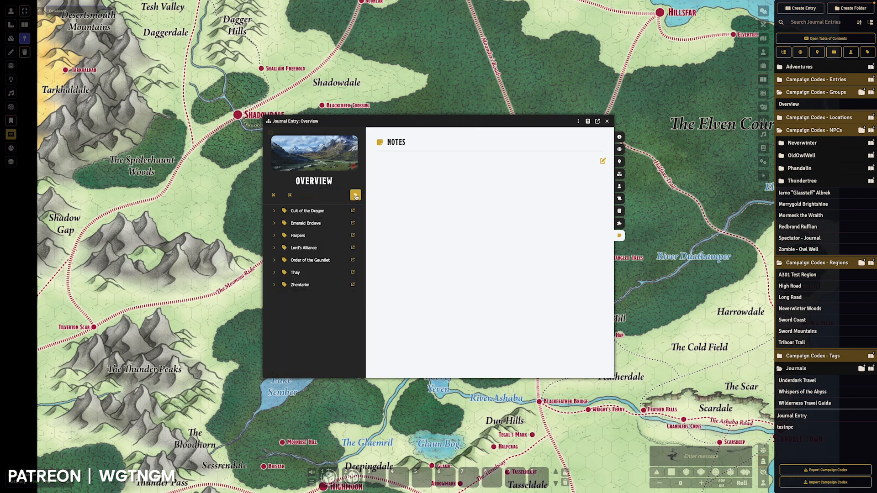
Expand the Cult of the Dragon tag, return the group tree to its full view, and preview the High Road region
left_click(275, 211)
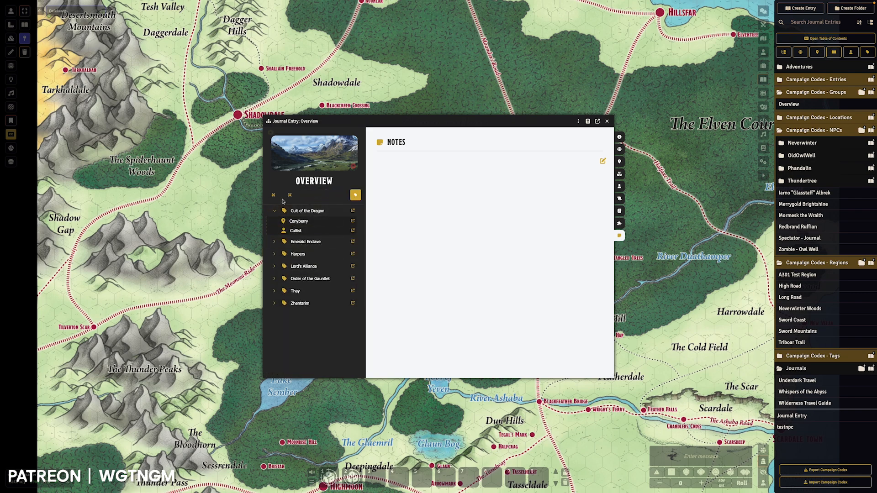
left_click(355, 196)
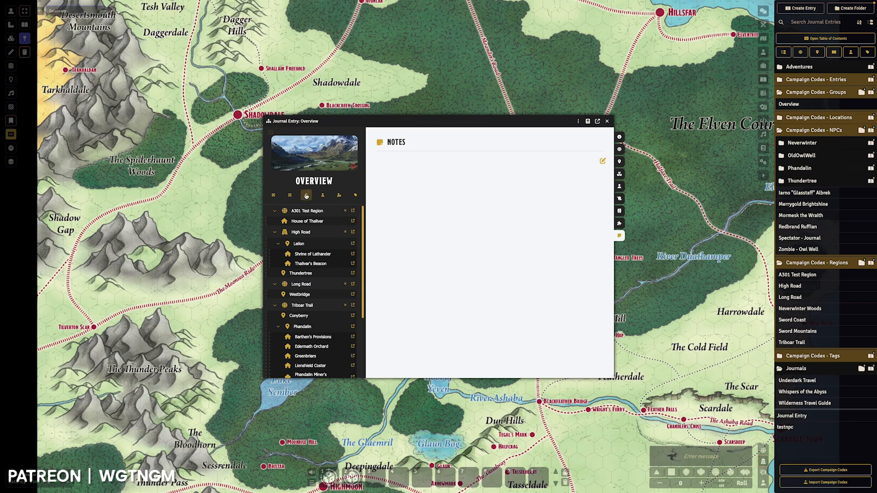
left_click(303, 233)
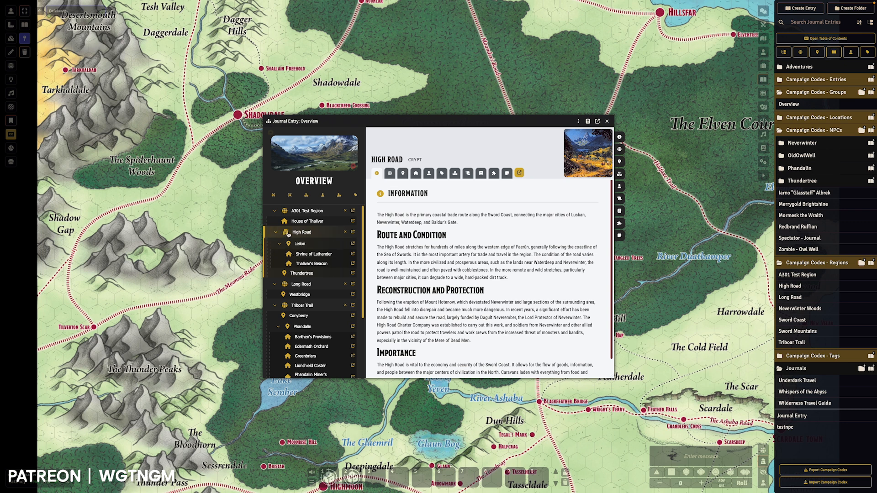
Open the Campaign Codex table of contents, view its regions list, and close it
left_click(10, 134)
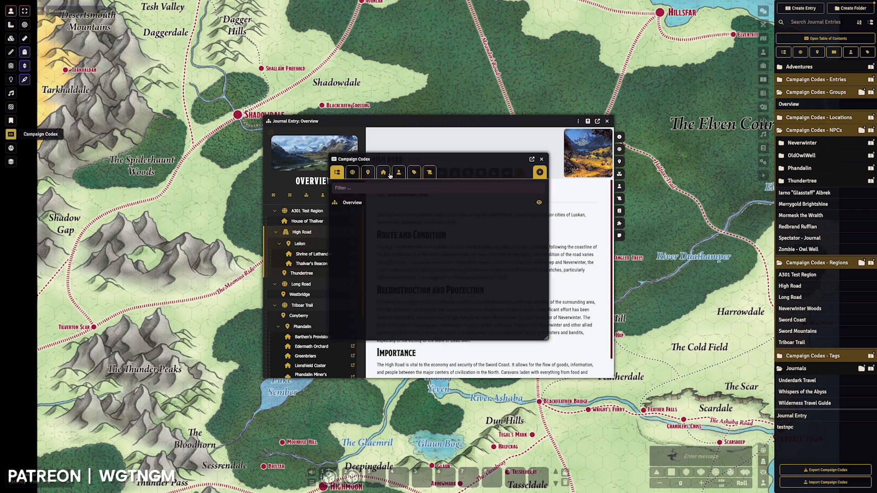
left_click(353, 173)
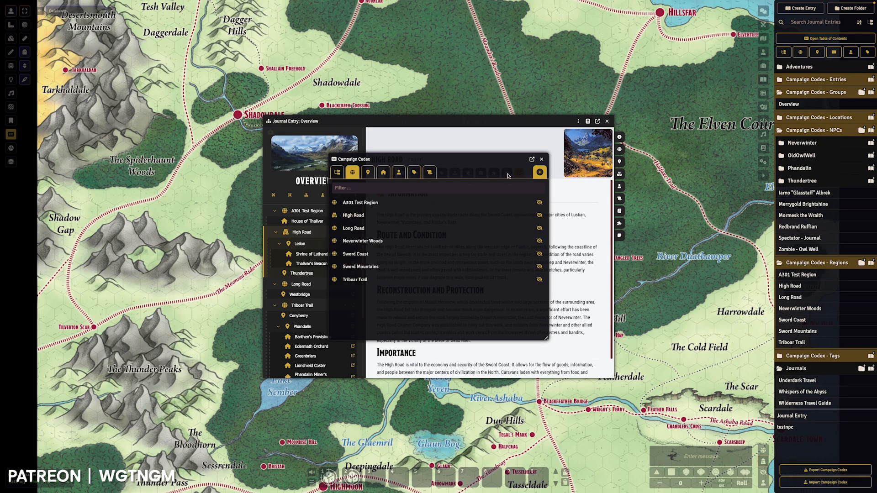
left_click(542, 160)
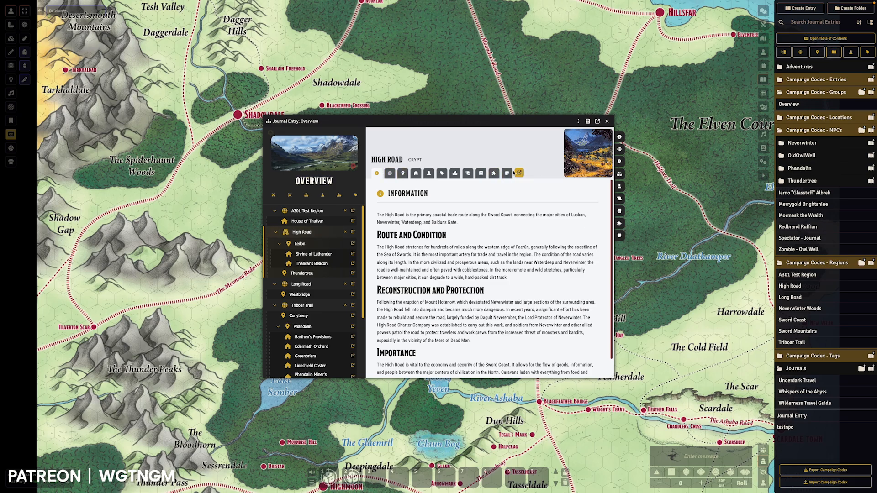
Open High Road's own sheet, hide its Journals tab in the tab configuration, and check the preview in the Overview group
left_click(352, 231)
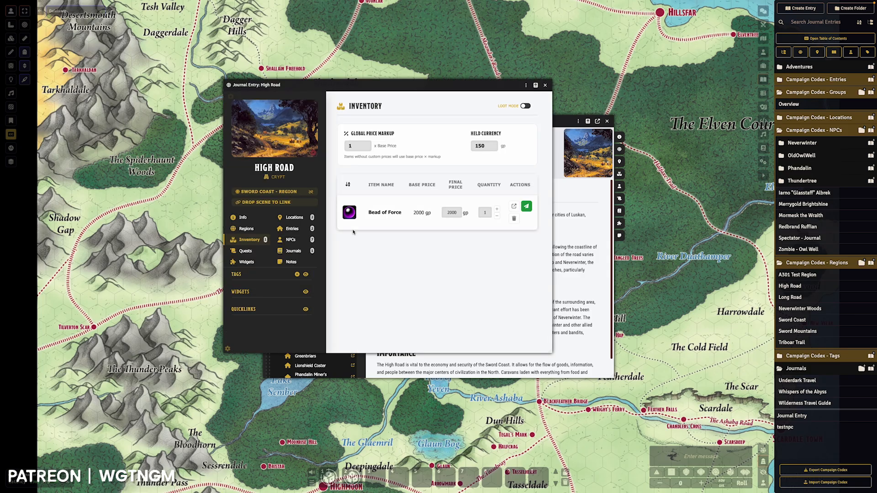
left_click(228, 349)
left_click(494, 287)
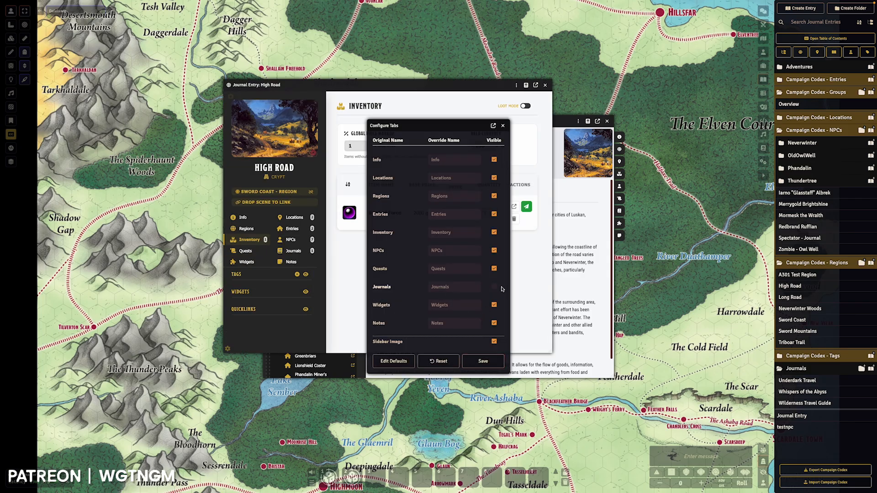
left_click(483, 361)
left_click(528, 197)
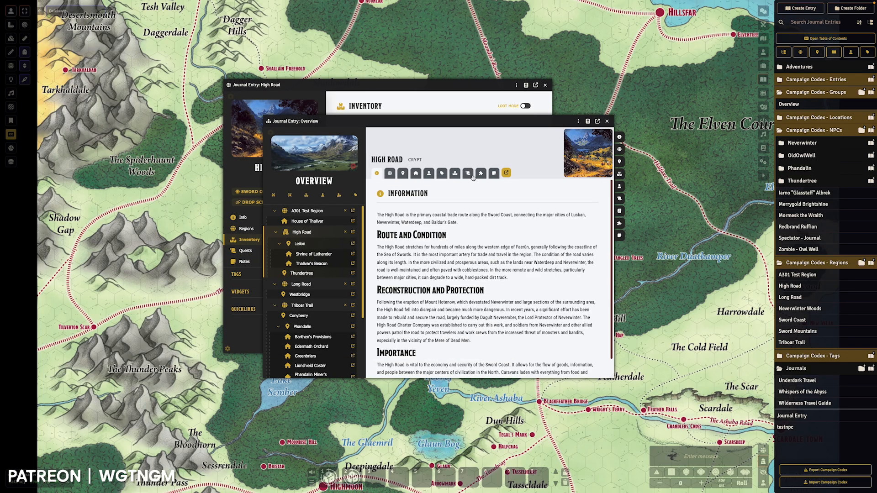
Make High Road's Journals tab visible again and view the Journals and Information pages in the group preview
left_click(408, 110)
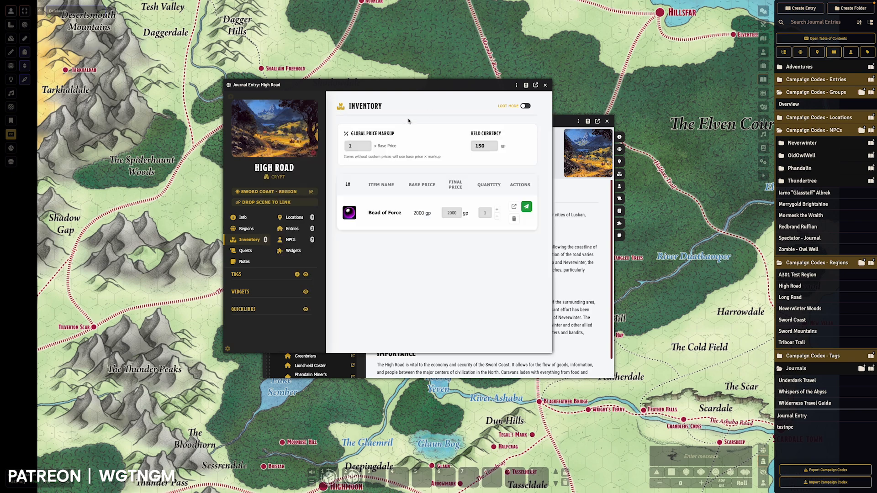
left_click(228, 349)
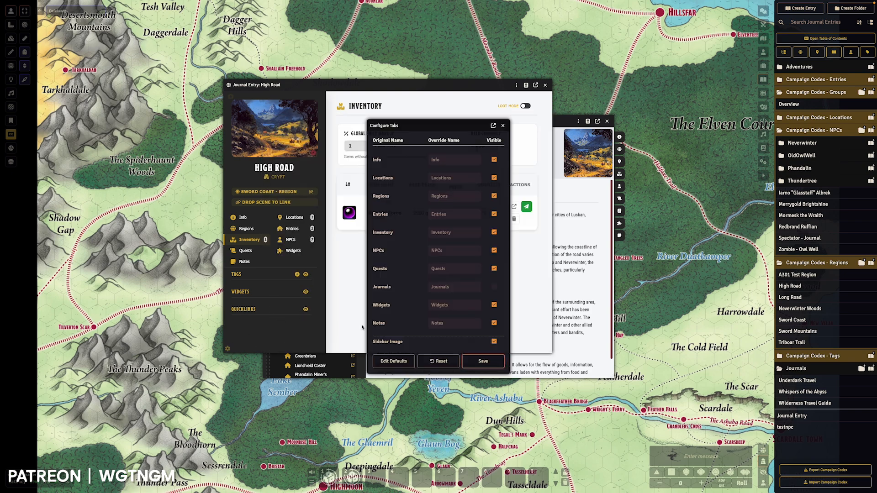
left_click(494, 286)
left_click(483, 361)
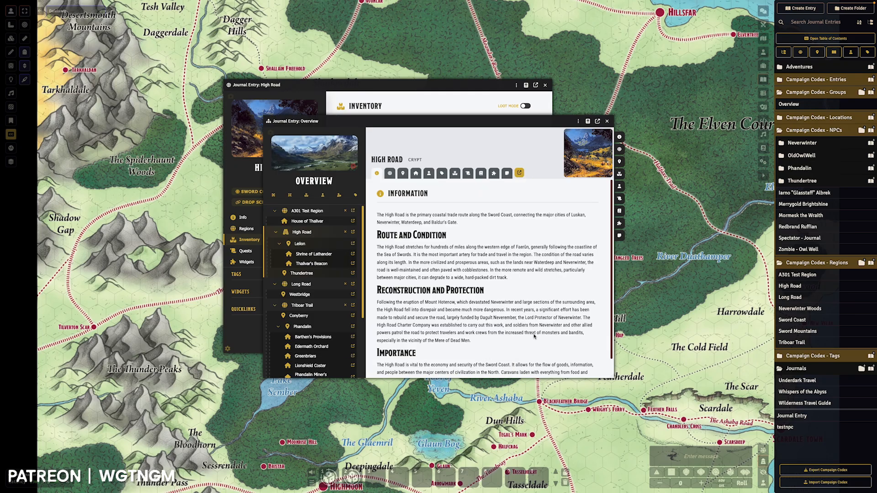
left_click(481, 172)
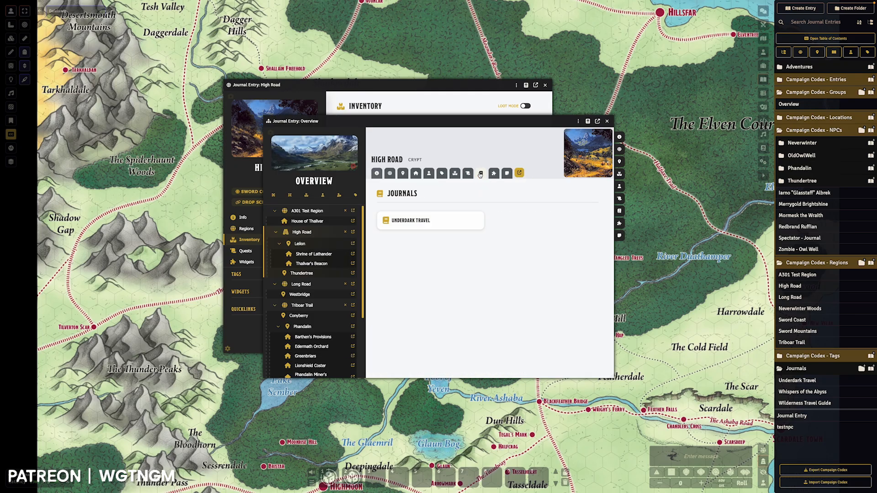
left_click(376, 174)
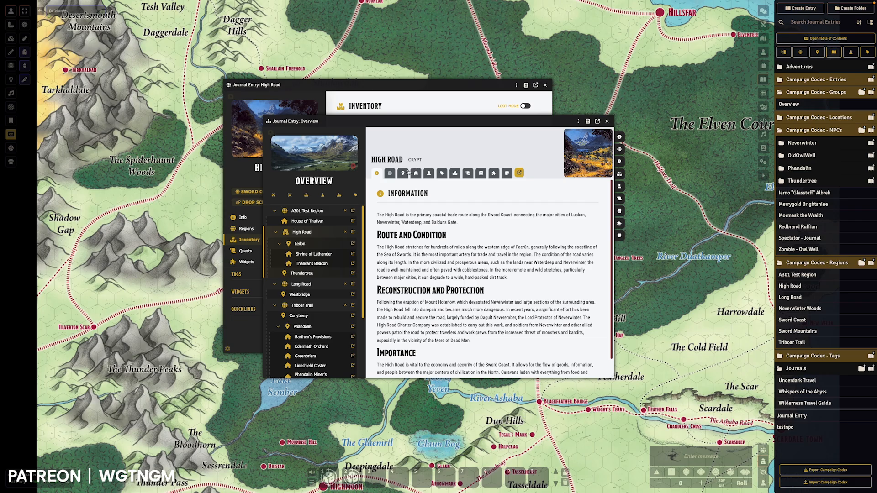
Show the available tags on High Road's sheet, assign the Harpers tag, and return to the Overview group
left_click(252, 297)
left_click(304, 275)
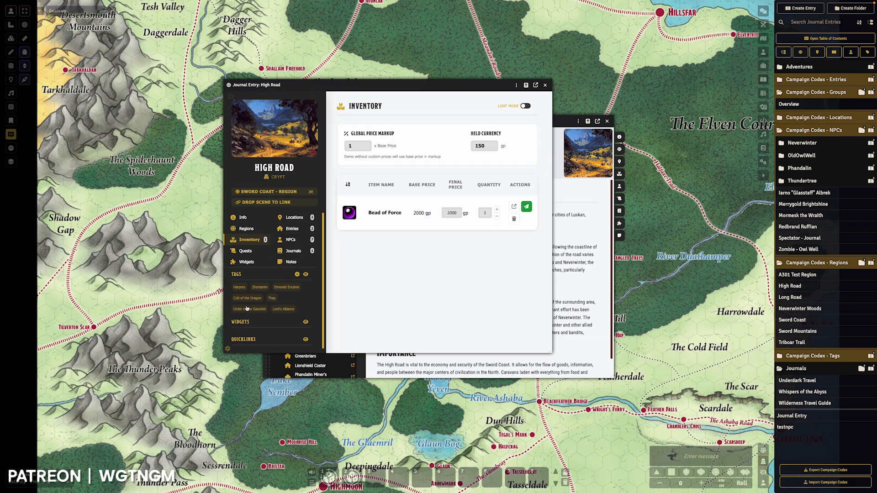
left_click(566, 285)
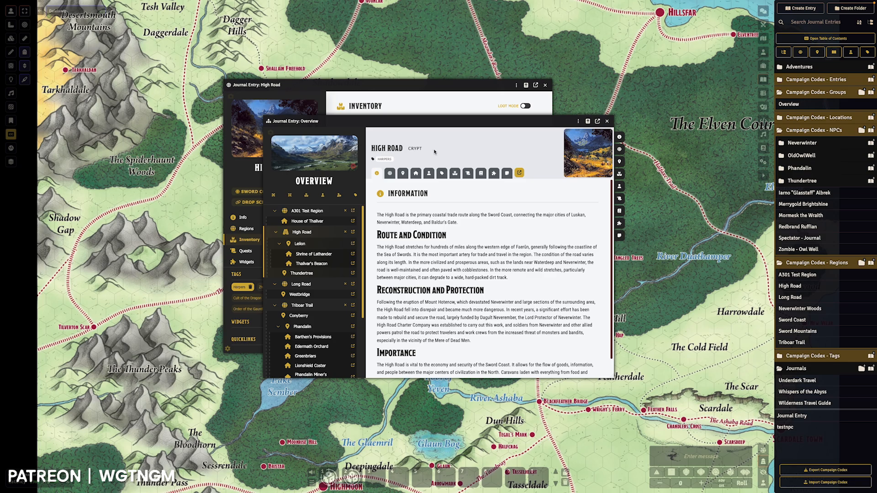
Examine High Road's preview pages in the group sheet, from Regions and Locations through NPCs, Tags and Inventory to Widgets
left_click(389, 173)
left_click(402, 173)
left_click(415, 174)
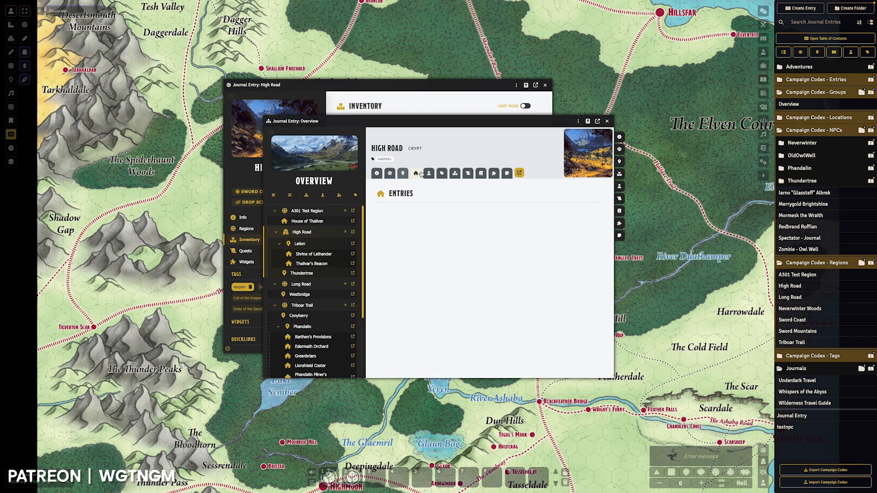
left_click(428, 173)
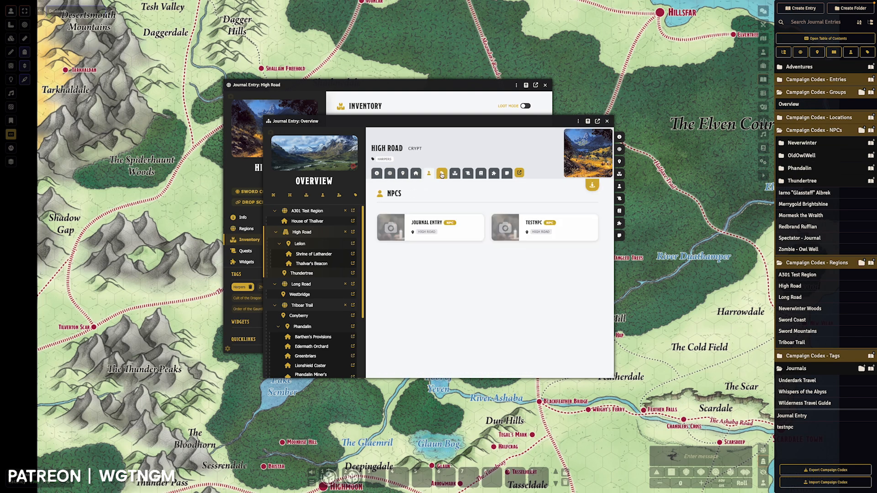
left_click(442, 174)
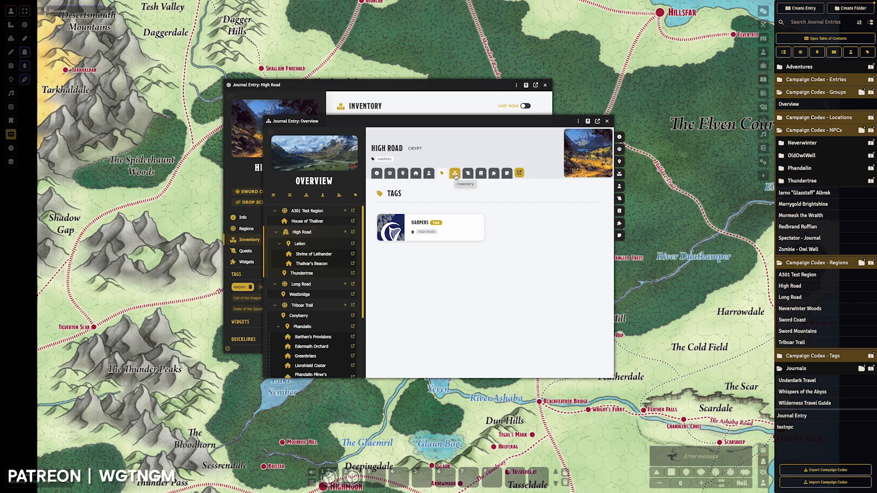
left_click(456, 176)
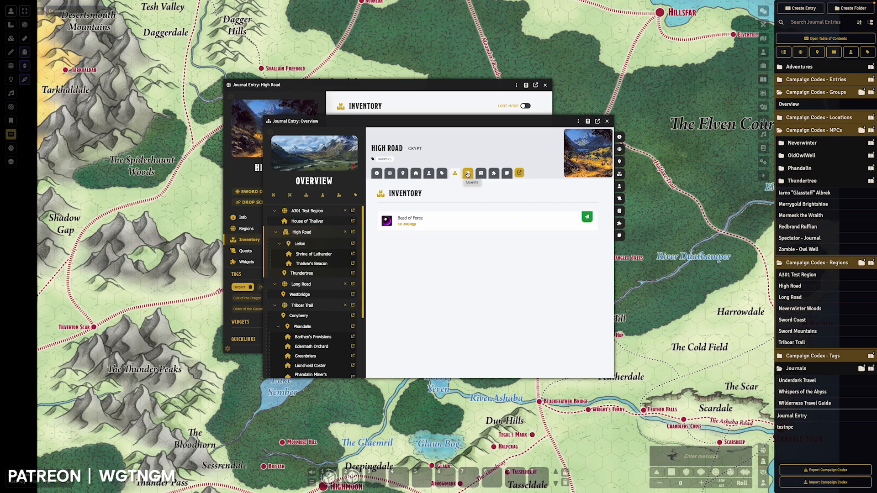
left_click(467, 174)
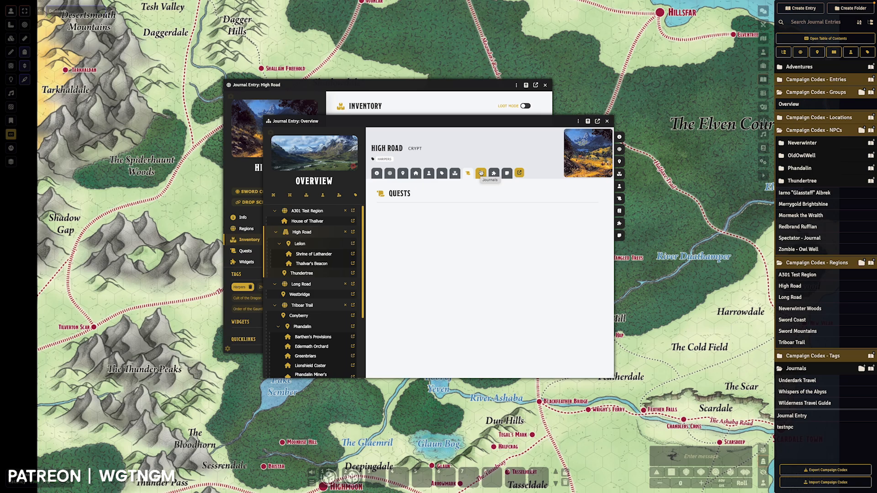
left_click(481, 173)
left_click(494, 172)
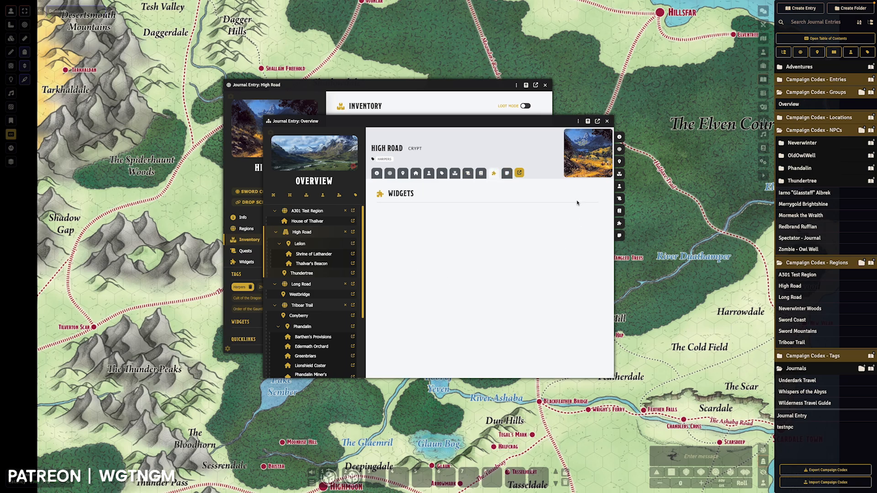
Preview A301 Test Region's Widgets and Notes pages, and open and close its full sheet
left_click(274, 211)
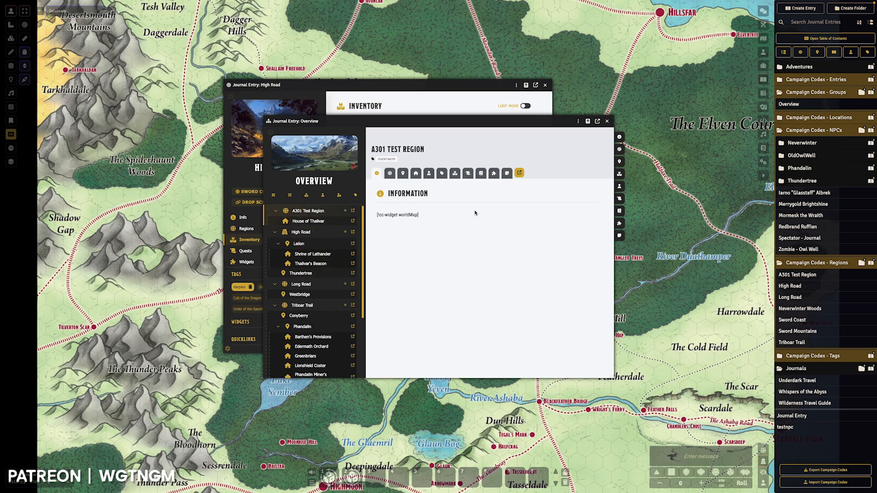
left_click(494, 175)
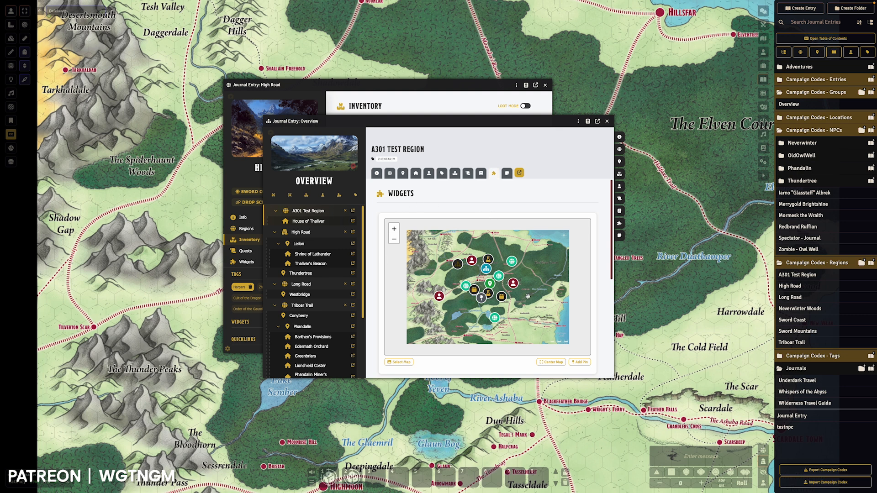
left_click(507, 174)
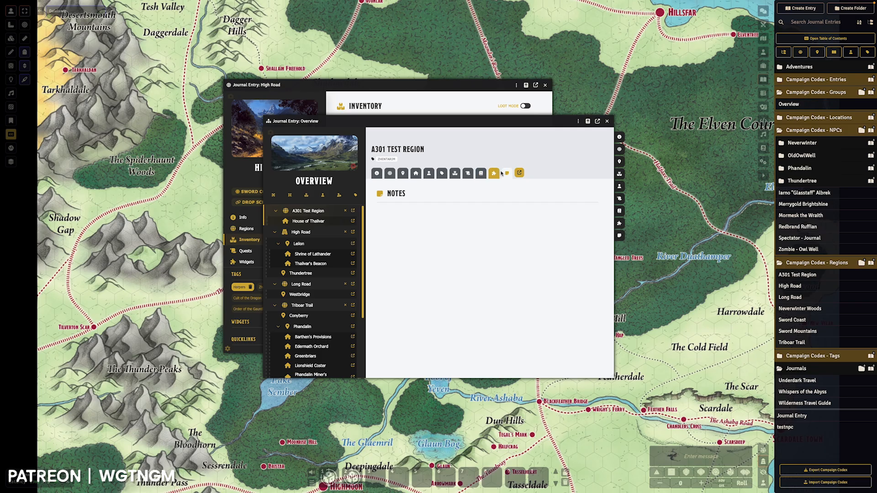
left_click(519, 173)
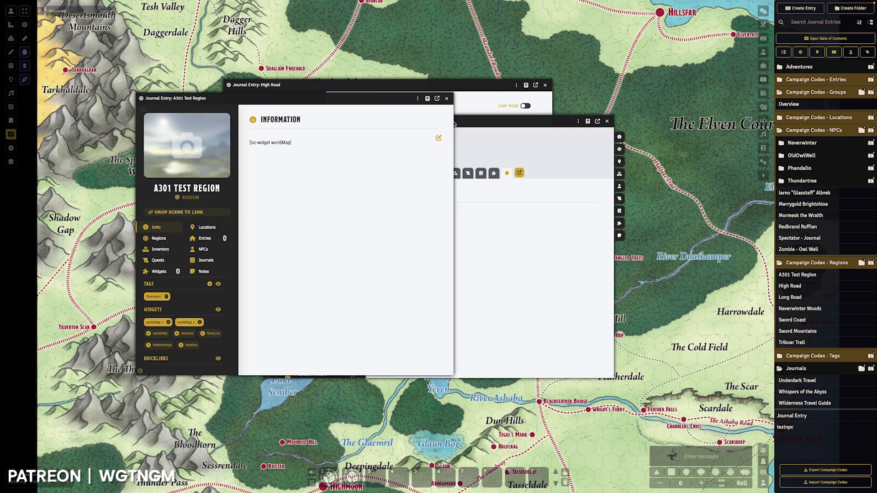
left_click(446, 98)
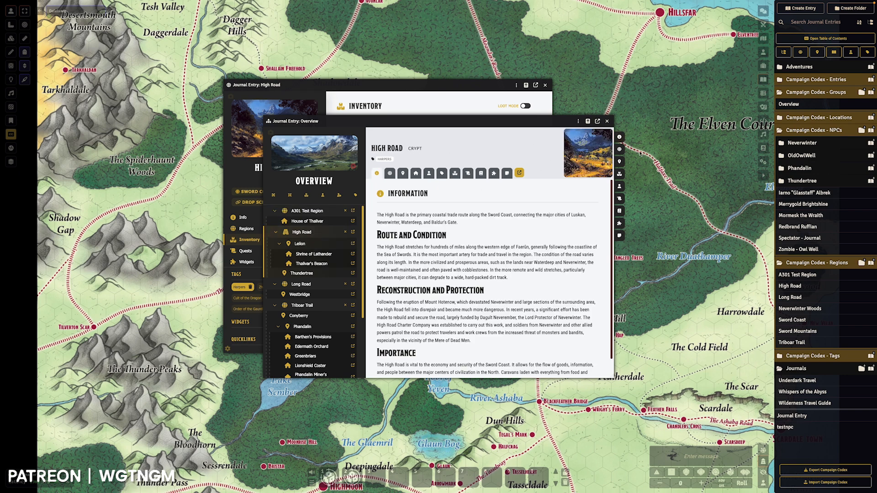
Read the High Road and Conyberry information previews and close the Overview group sheet
scroll(441, 190, "down", 1)
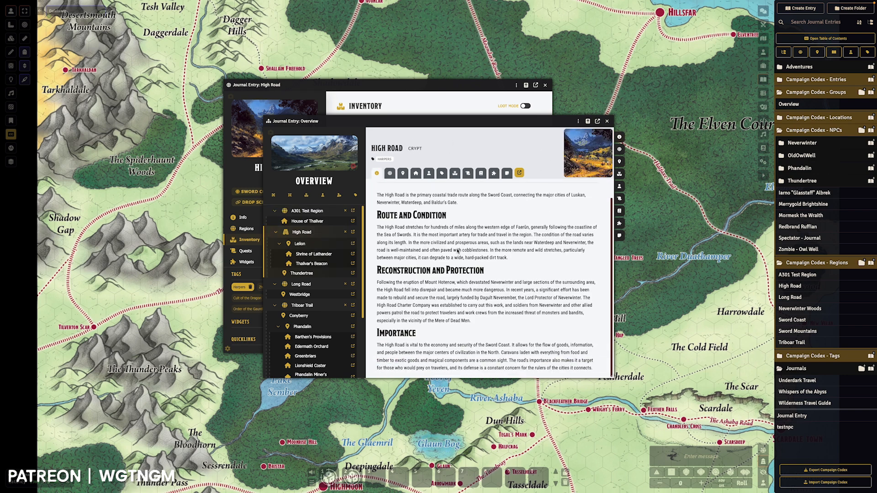
left_click(311, 318)
scroll(487, 262, "down", 1)
scroll(484, 252, "up", 3)
scroll(483, 255, "down", 1)
scroll(480, 259, "up", 2)
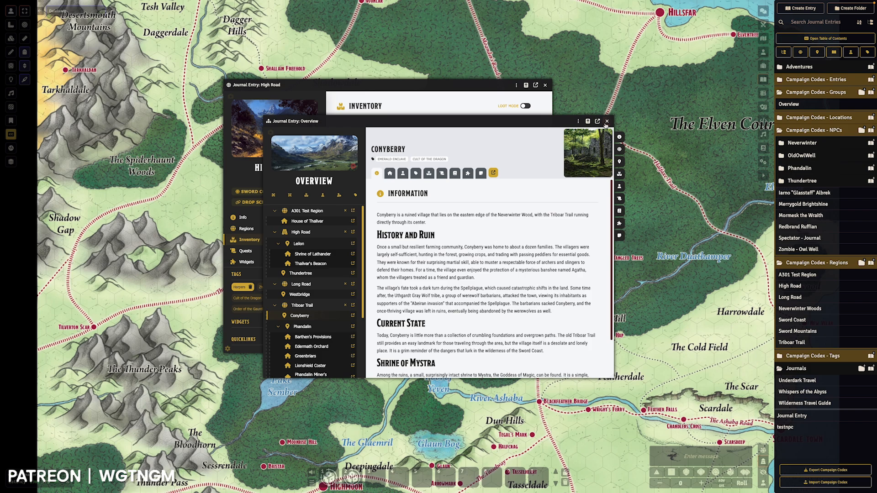
left_click(607, 121)
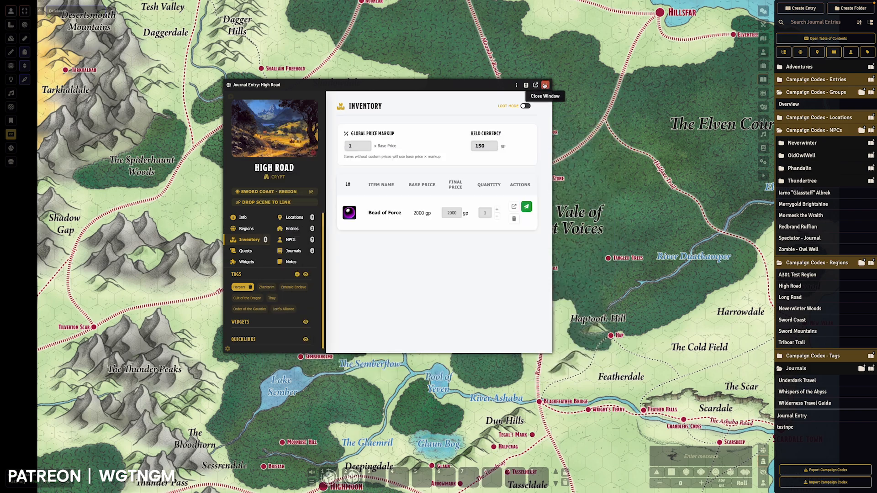